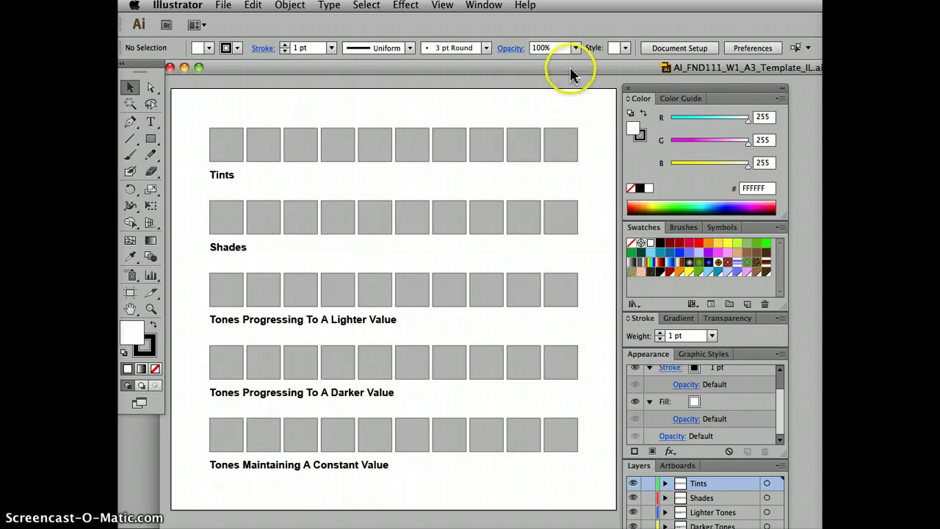
# Step: Float the Color panel over the artboard and toggle its slider options off and back on
pyautogui.moveTo(733, 91); pyautogui.dragTo(536, 88)
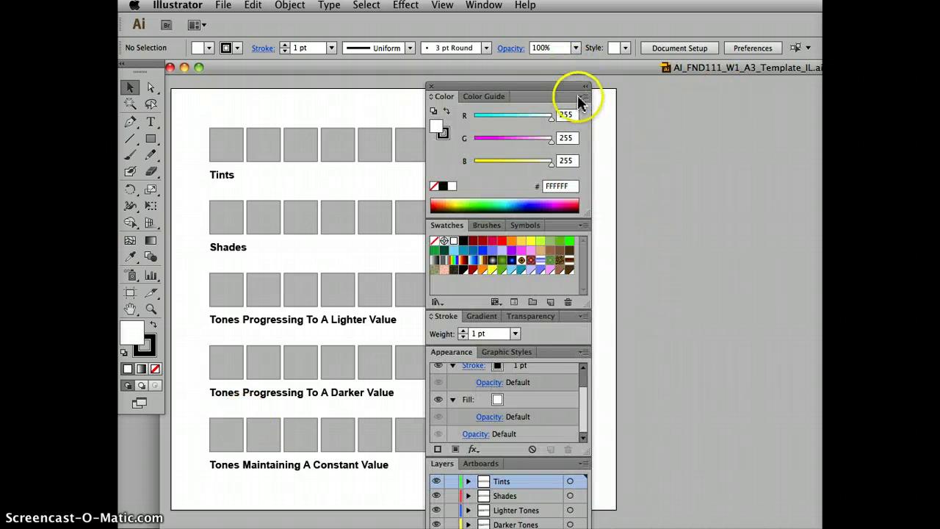
pyautogui.click(582, 97)
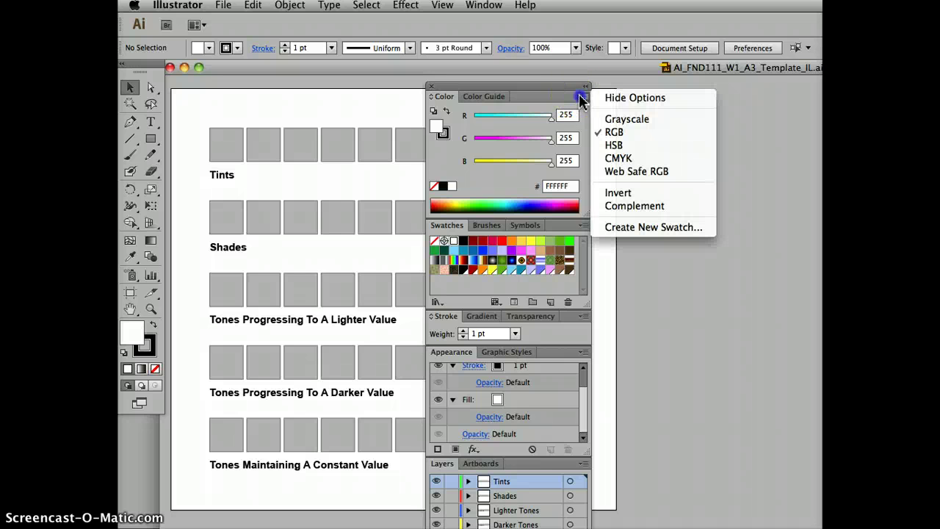
pyautogui.click(612, 97)
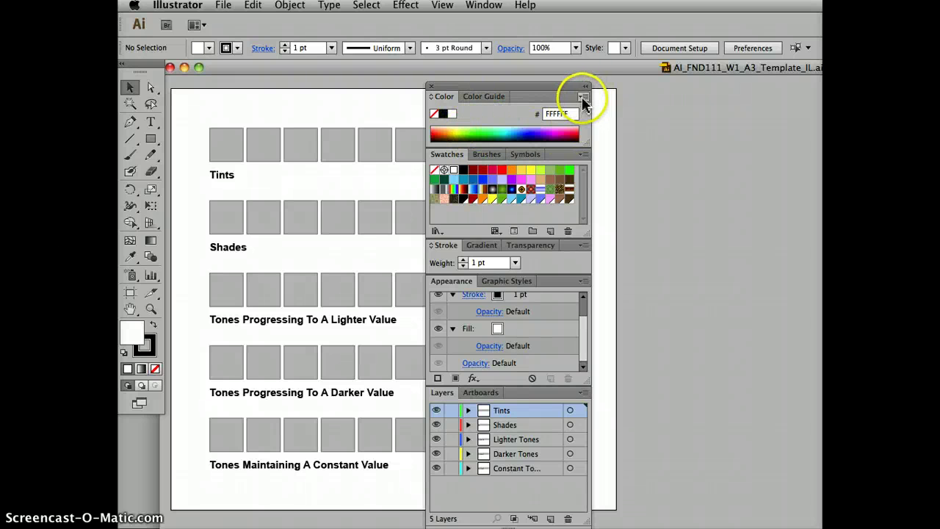
pyautogui.click(581, 100)
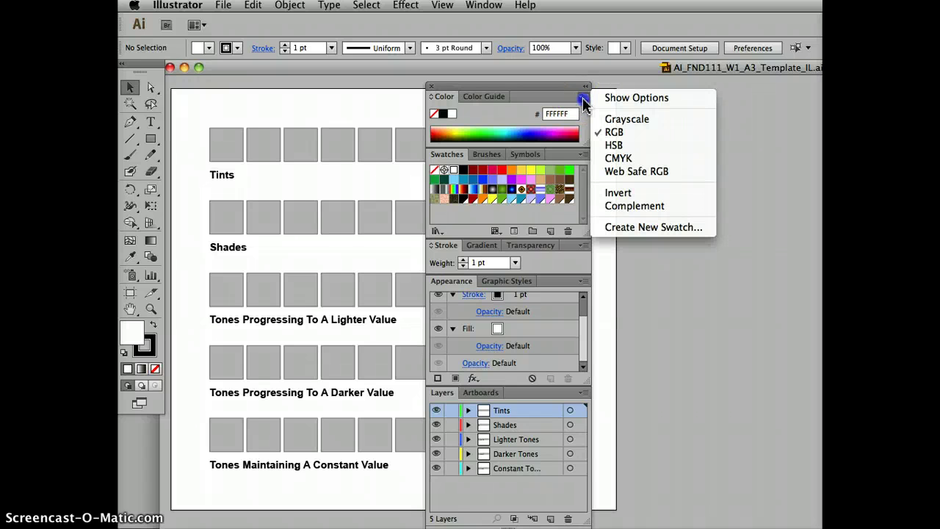
pyautogui.click(614, 100)
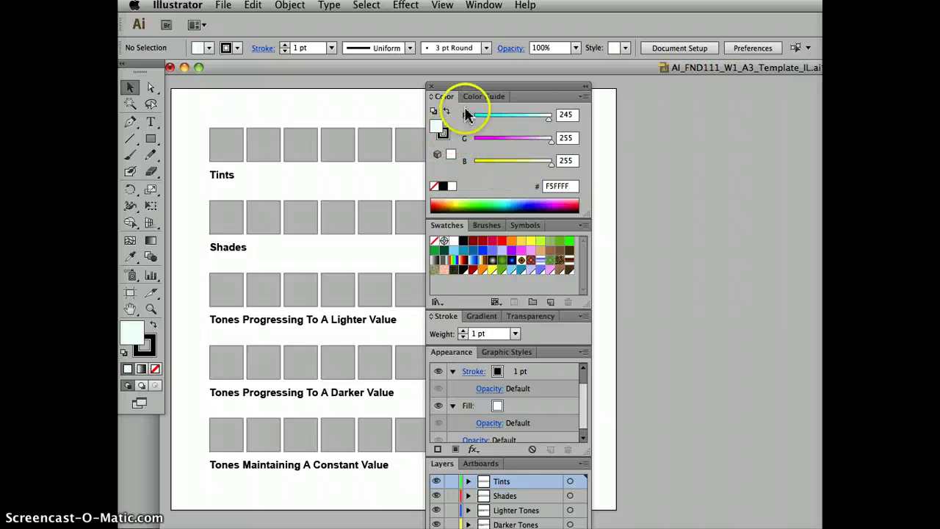
# Step: Switch the Color panel to HSB mode and dock the panels back at the right edge
pyautogui.click(582, 96)
pyautogui.click(613, 146)
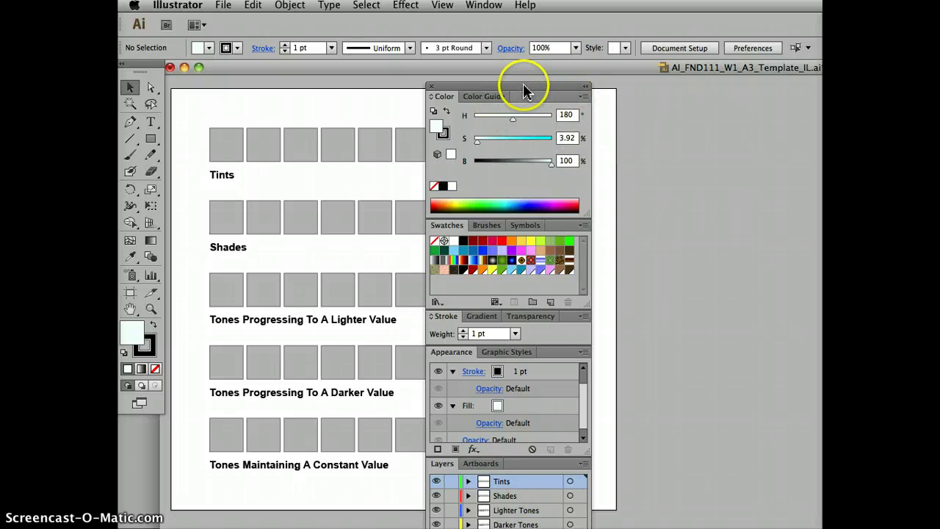
pyautogui.moveTo(525, 86); pyautogui.dragTo(718, 100)
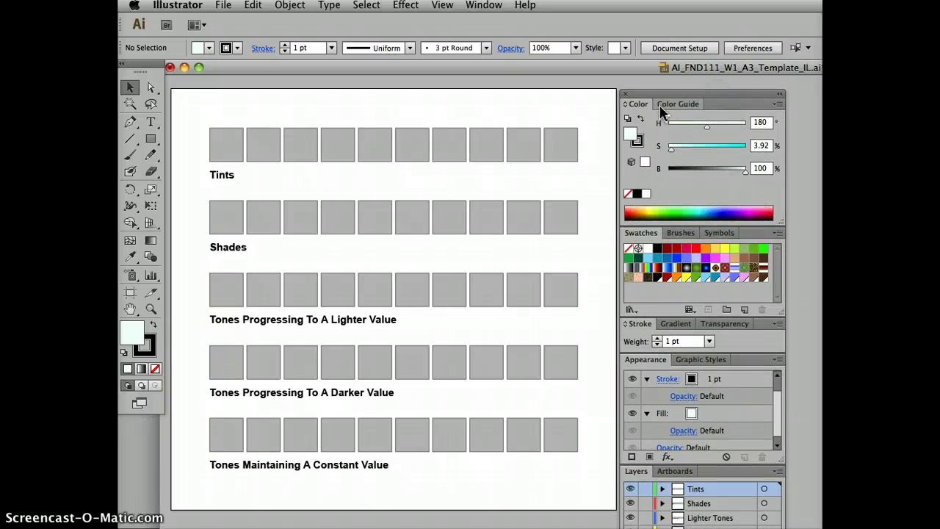
# Step: Pick a red swatch and vary its saturation from pale pink back up to 100%
pyautogui.click(696, 250)
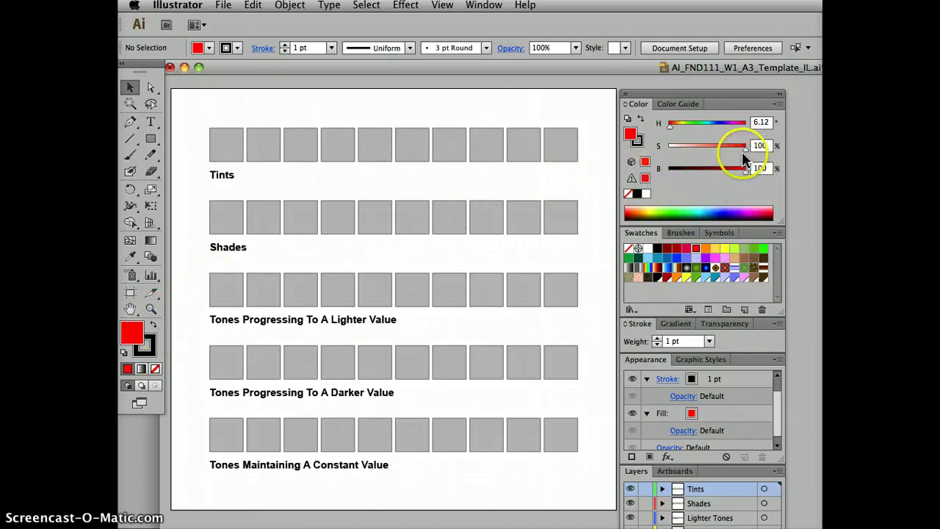
pyautogui.moveTo(744, 151); pyautogui.dragTo(689, 155)
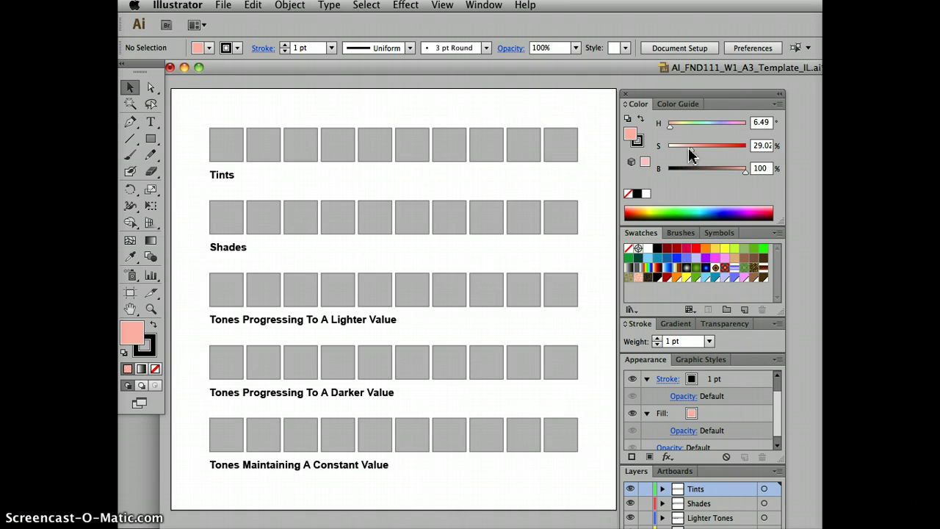
pyautogui.moveTo(690, 153); pyautogui.dragTo(740, 151)
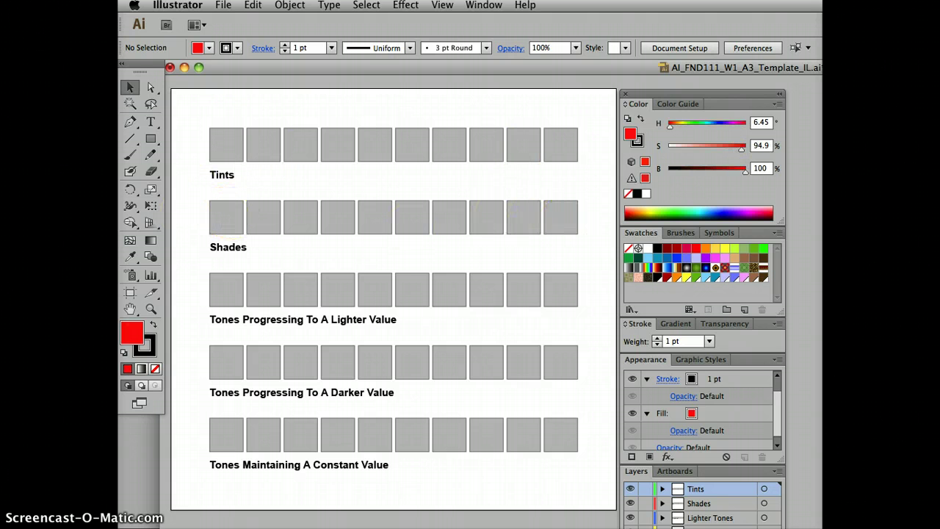
pyautogui.moveTo(742, 148); pyautogui.dragTo(746, 147)
# Step: Experiment with the red's brightness and saturation, ending at S 100% and B 100%
pyautogui.click(740, 172)
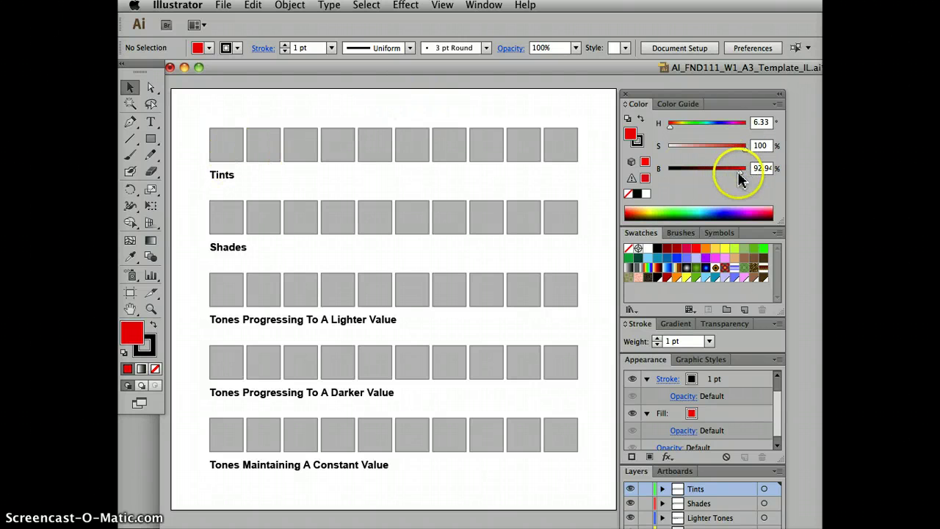
pyautogui.moveTo(741, 172); pyautogui.dragTo(734, 171)
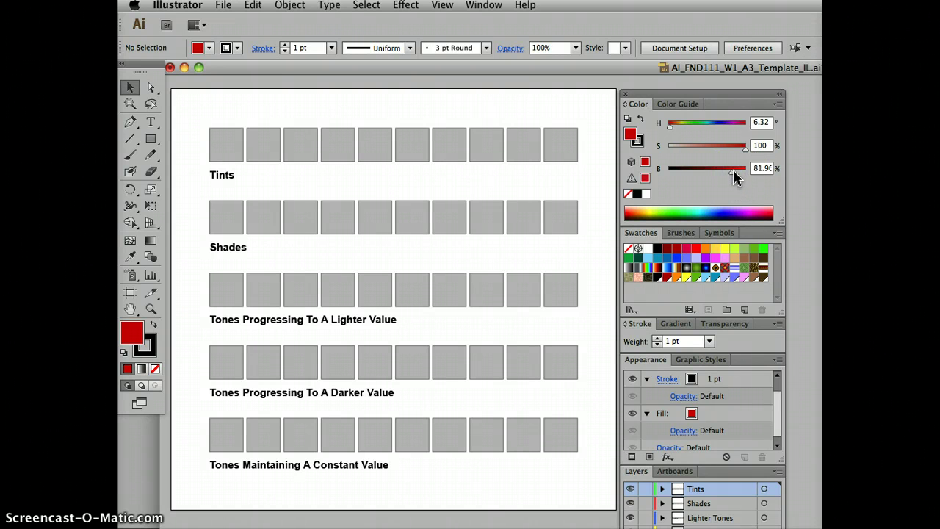
pyautogui.click(732, 171)
pyautogui.click(232, 149)
pyautogui.click(481, 138)
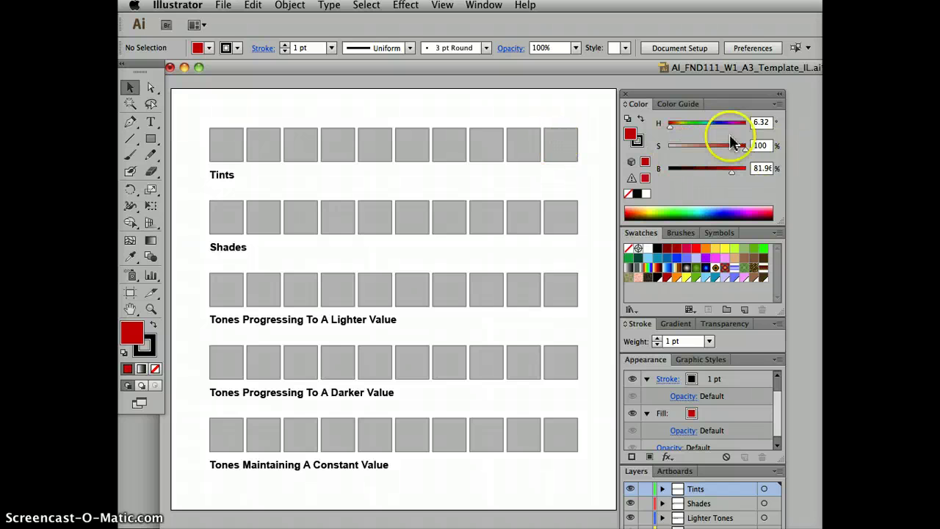
pyautogui.moveTo(743, 149); pyautogui.dragTo(756, 178)
pyautogui.click(707, 147)
# Step: Fill the first Tints and Shades squares with bright red (S 100%, B 100%)
pyautogui.click(775, 126)
pyautogui.click(772, 147)
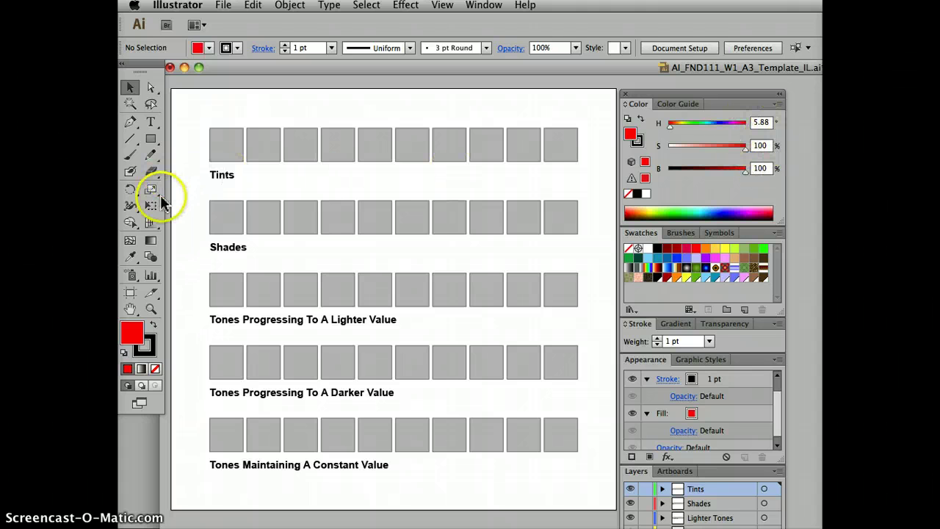
pyautogui.click(218, 147)
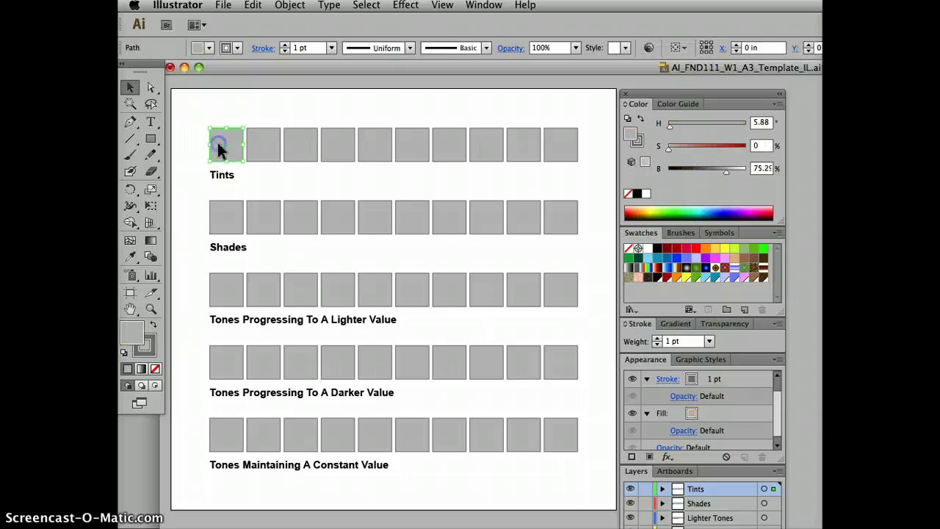
pyautogui.moveTo(658, 149); pyautogui.dragTo(776, 172)
pyautogui.click(234, 217)
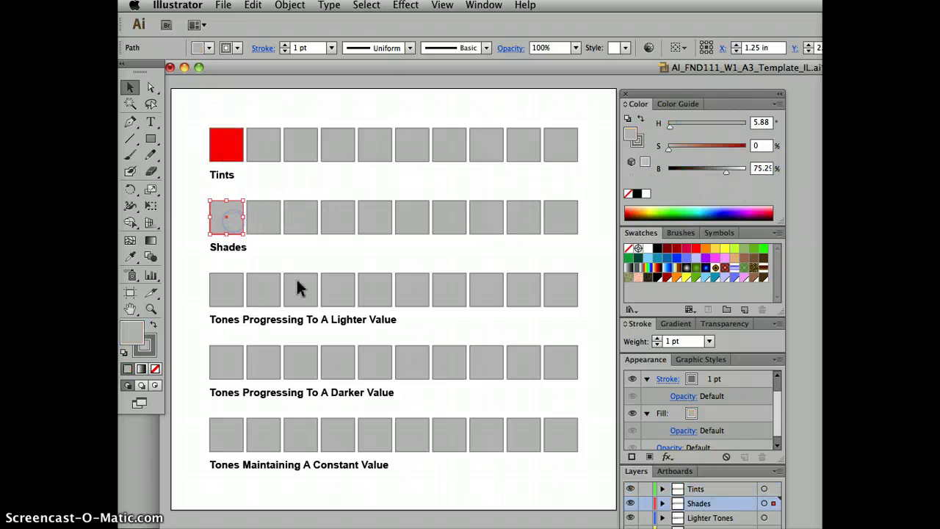
pyautogui.moveTo(670, 153); pyautogui.dragTo(776, 172)
# Step: Make the first squares of the Lighter Value and Darker Value rows bright red
pyautogui.click(222, 297)
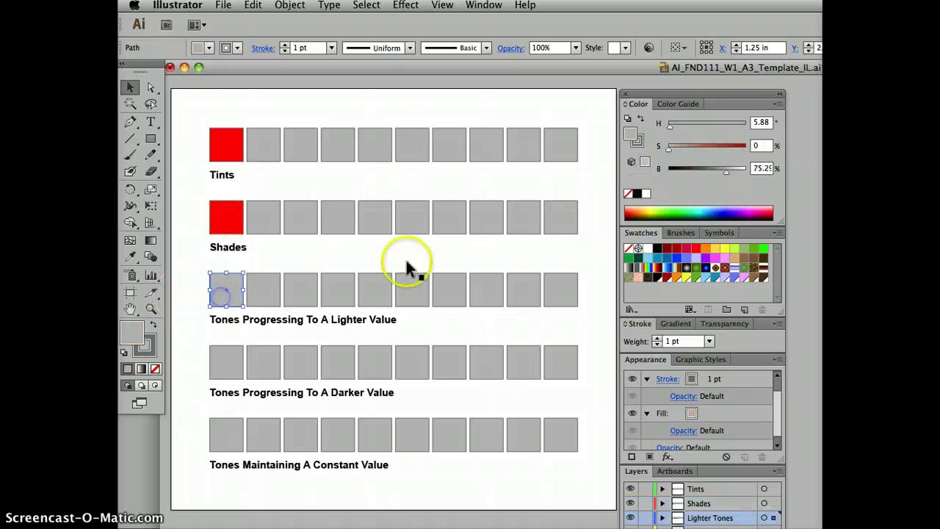
pyautogui.moveTo(670, 150); pyautogui.dragTo(786, 151)
pyautogui.moveTo(724, 171); pyautogui.dragTo(779, 171)
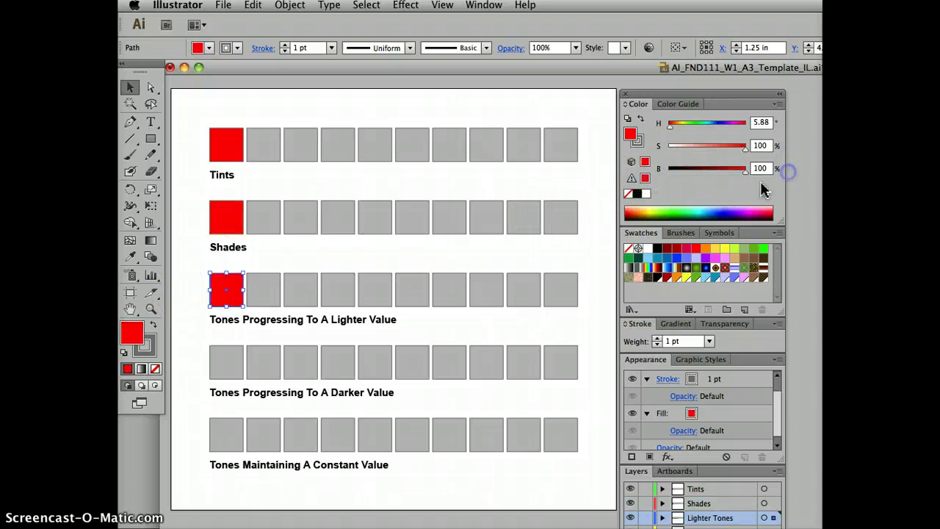
pyautogui.click(230, 369)
pyautogui.moveTo(669, 149); pyautogui.dragTo(797, 145)
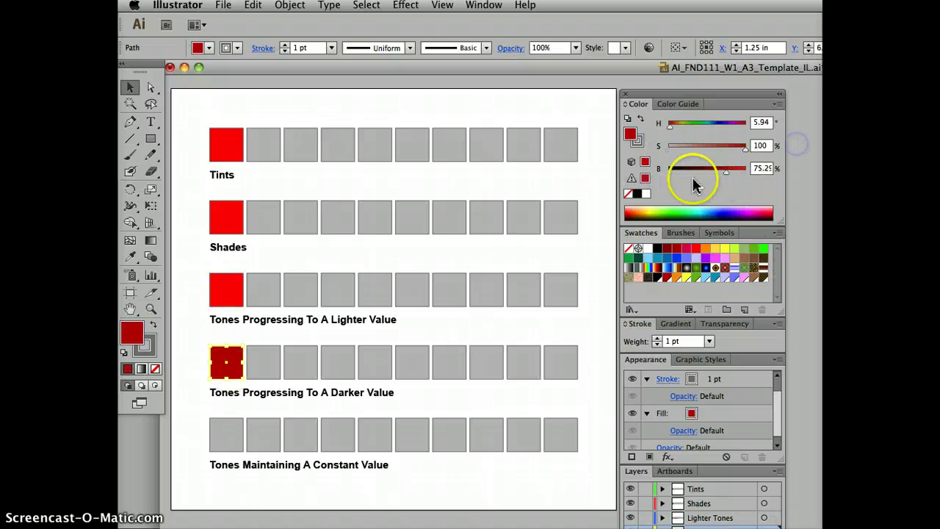
pyautogui.moveTo(753, 176); pyautogui.dragTo(764, 171)
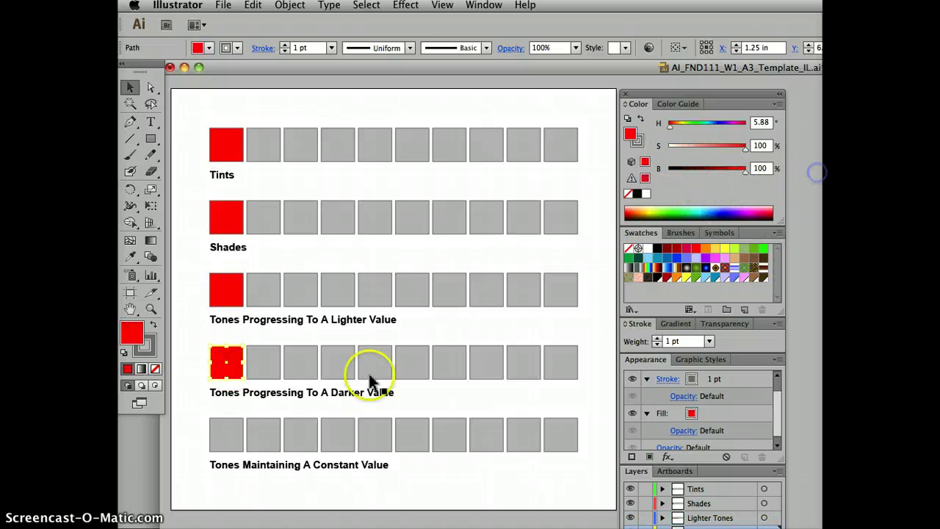
pyautogui.hscroll(-2, 237, 443)
# Step: Turn the Constant Value row's first square bright red and compare all five red squares
pyautogui.click(236, 443)
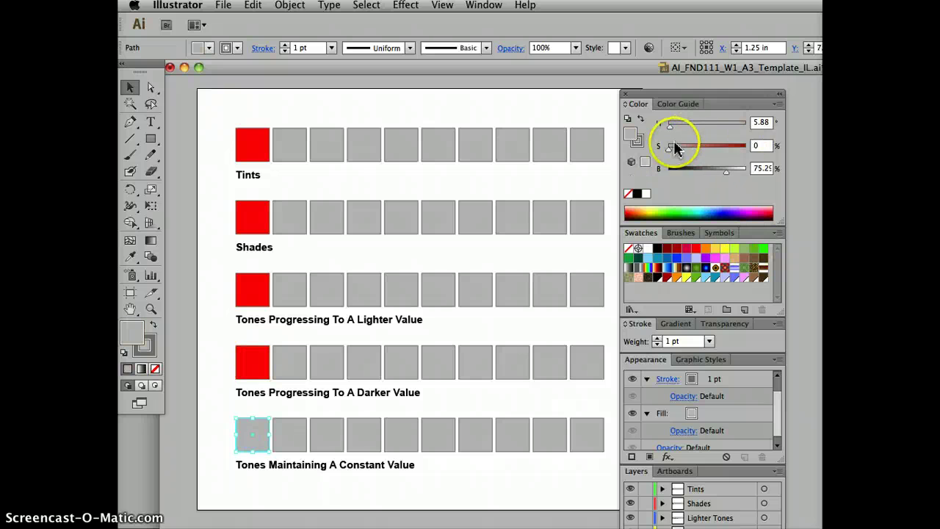
pyautogui.click(744, 147)
pyautogui.moveTo(727, 171); pyautogui.dragTo(783, 174)
pyautogui.click(253, 288)
pyautogui.click(258, 227)
pyautogui.click(252, 144)
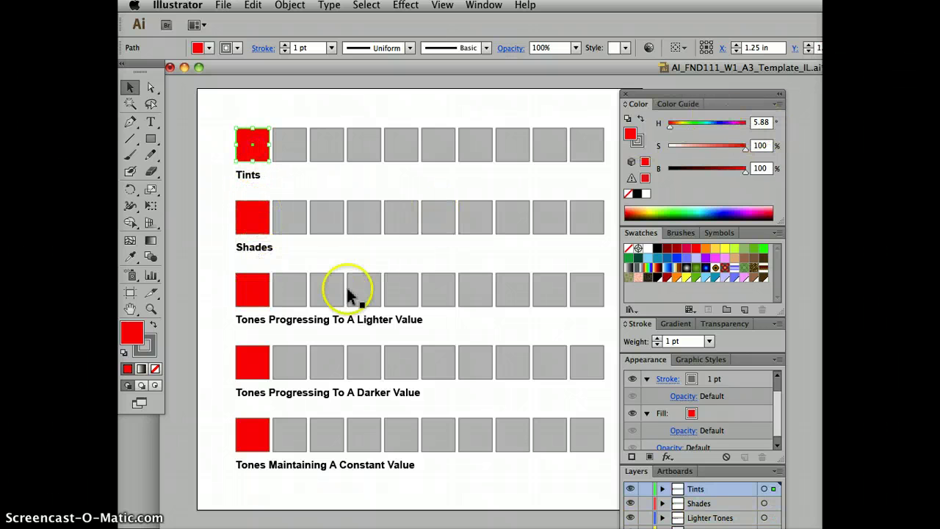
pyautogui.click(247, 371)
pyautogui.click(252, 439)
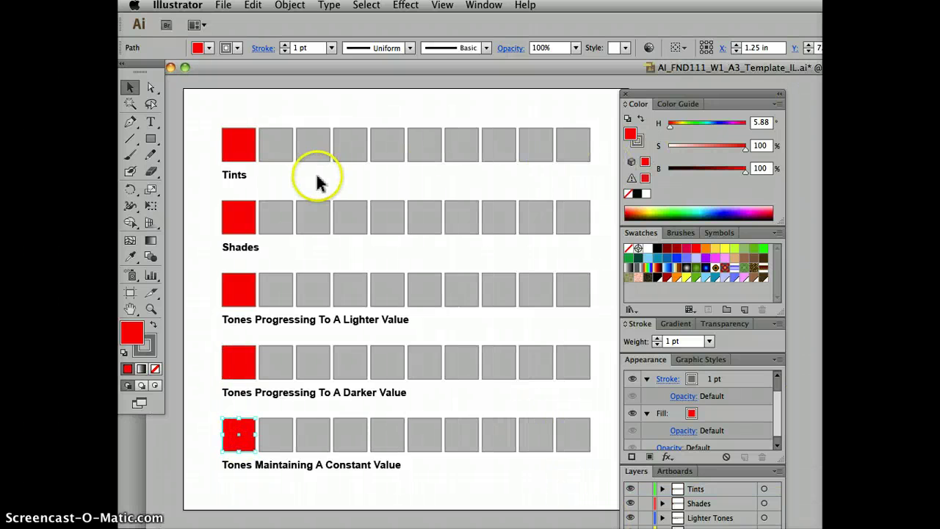
# Step: Make the last Tints square white and the last Shades square black
pyautogui.click(211, 382)
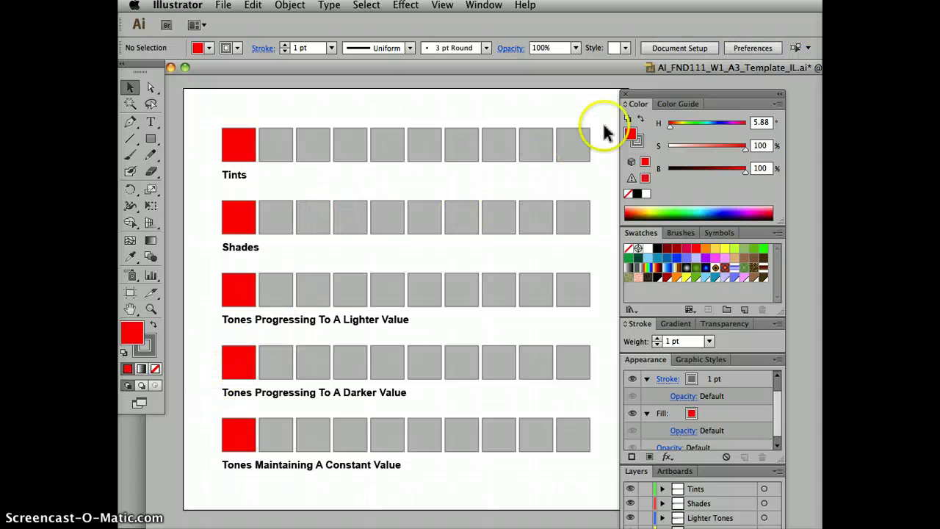
pyautogui.click(575, 141)
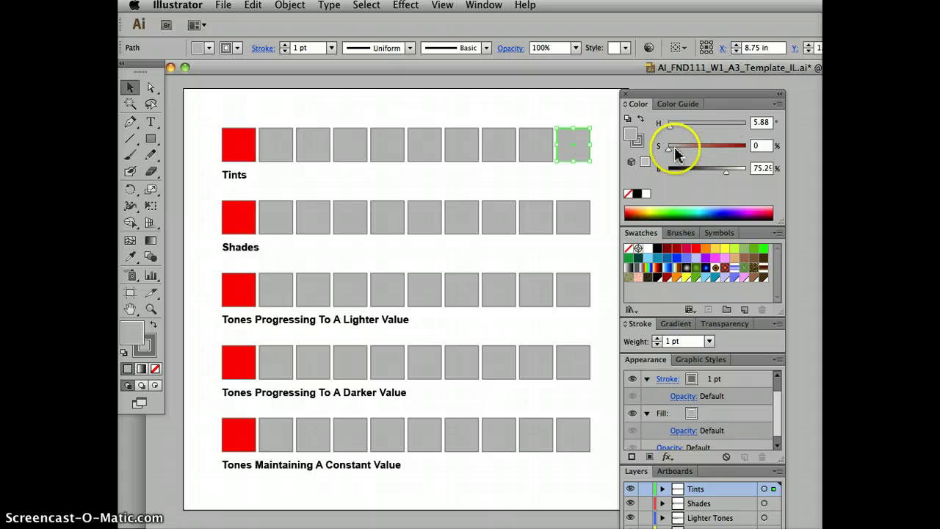
pyautogui.moveTo(725, 177); pyautogui.dragTo(757, 168)
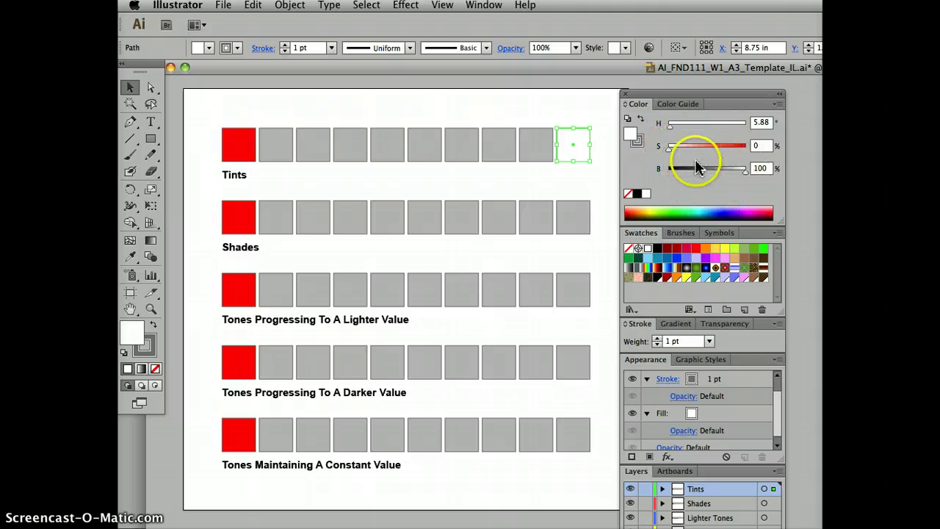
pyautogui.click(668, 151)
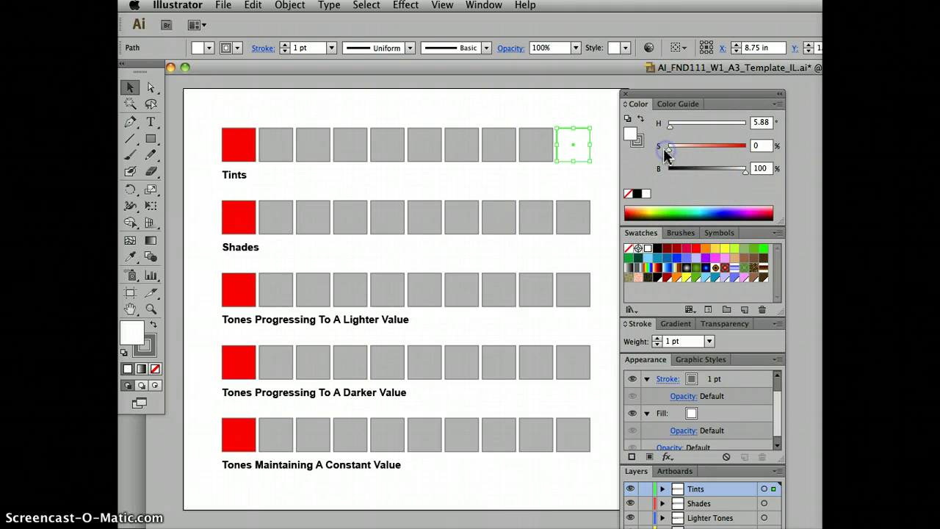
pyautogui.click(573, 213)
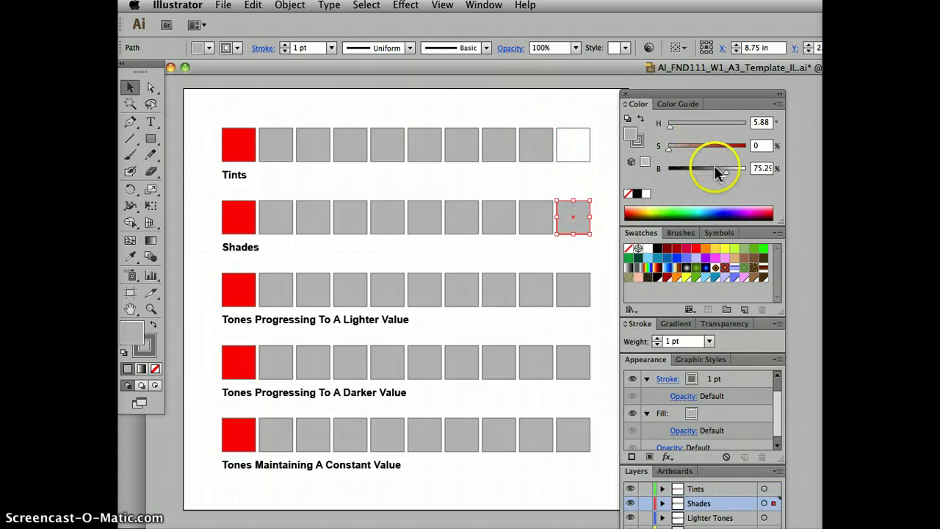
pyautogui.moveTo(723, 172); pyautogui.dragTo(665, 169)
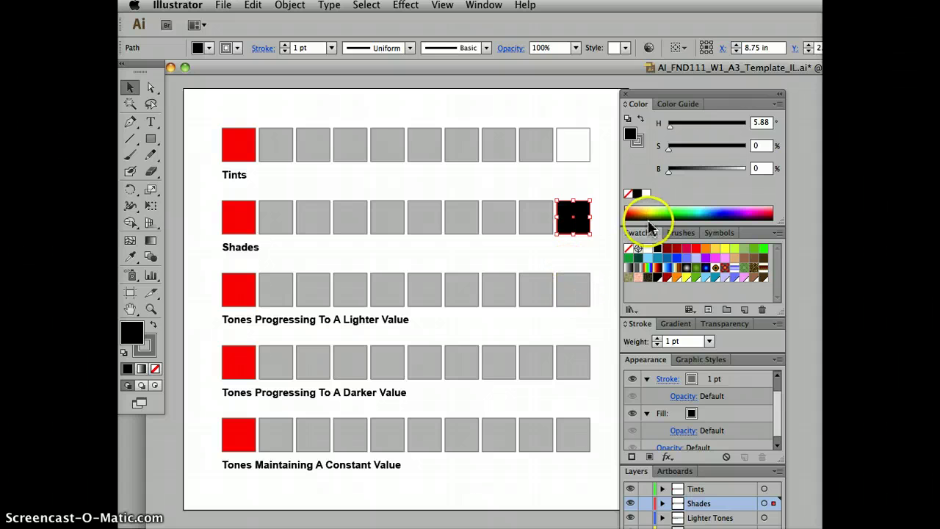
# Step: Give the Lighter Value row's last square a light grey of about 88% brightness at 0 saturation
pyautogui.click(574, 282)
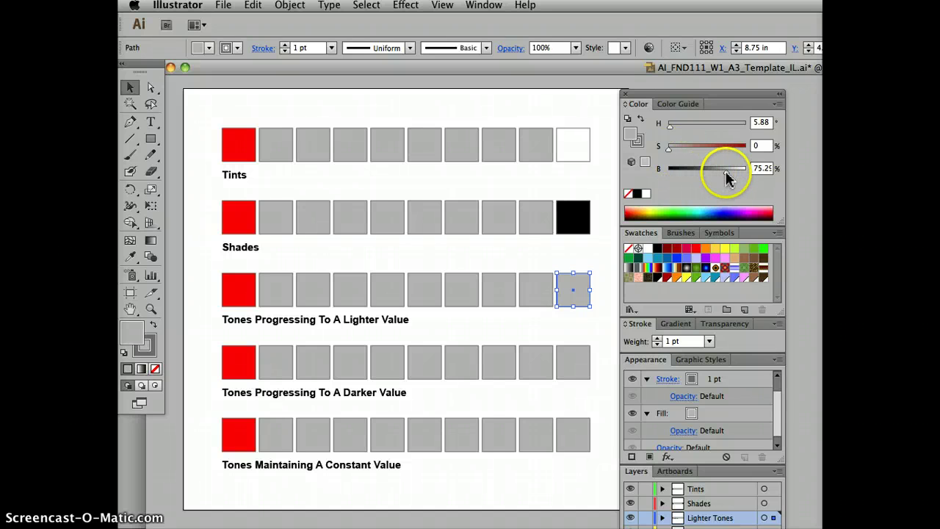
pyautogui.moveTo(725, 175); pyautogui.dragTo(733, 175)
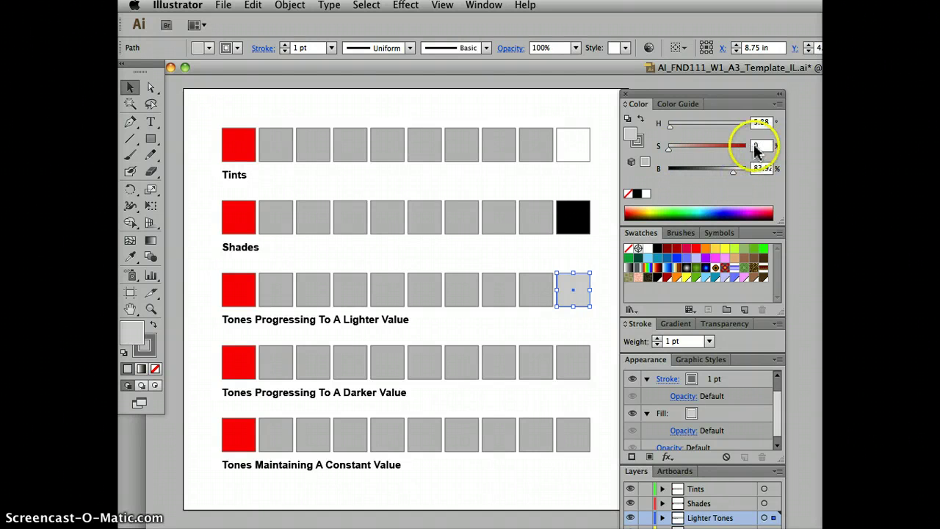
pyautogui.click(661, 150)
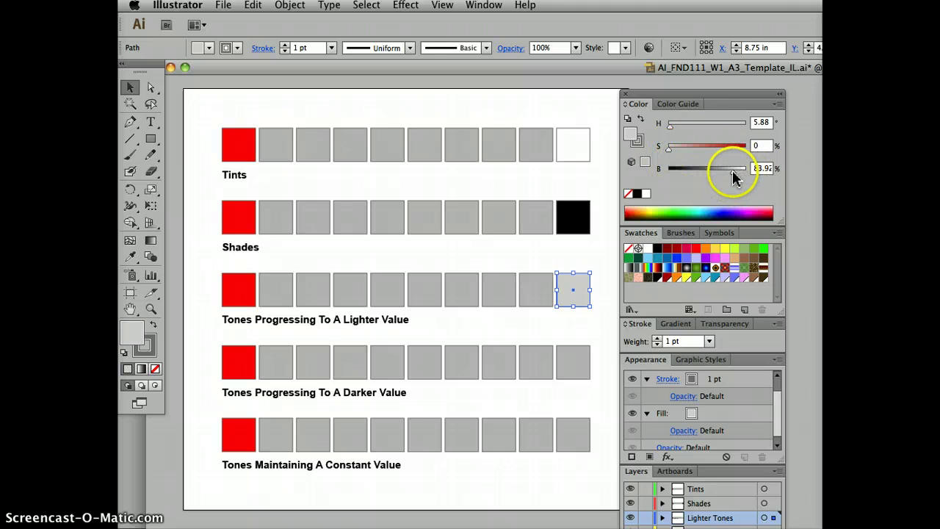
pyautogui.moveTo(732, 171); pyautogui.dragTo(737, 174)
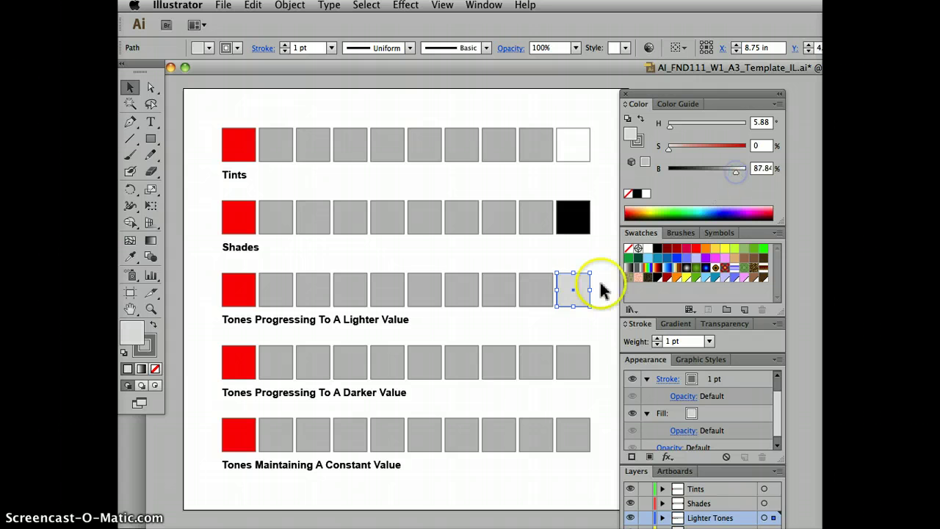
# Step: Make the Darker Value end square dark grey and the Constant Value end square 50% grey
pyautogui.click(577, 364)
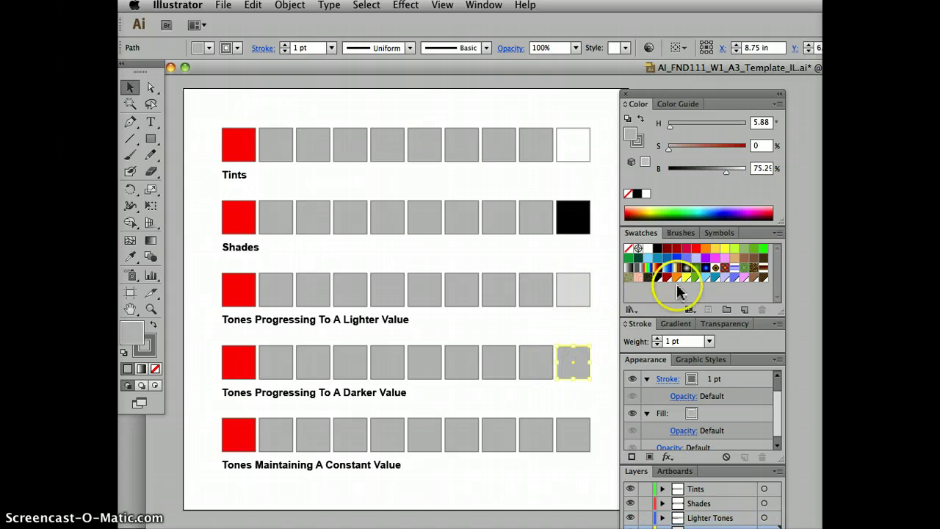
pyautogui.moveTo(724, 172); pyautogui.dragTo(685, 175)
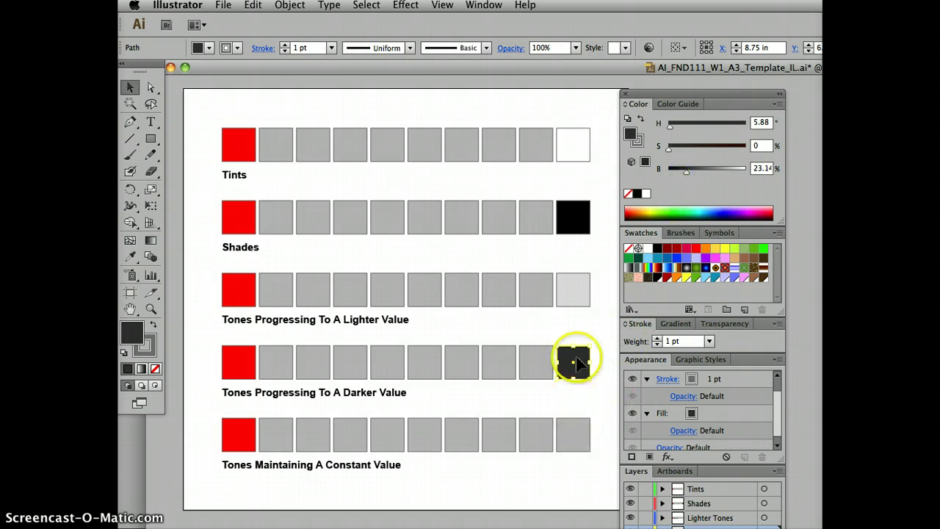
pyautogui.click(575, 437)
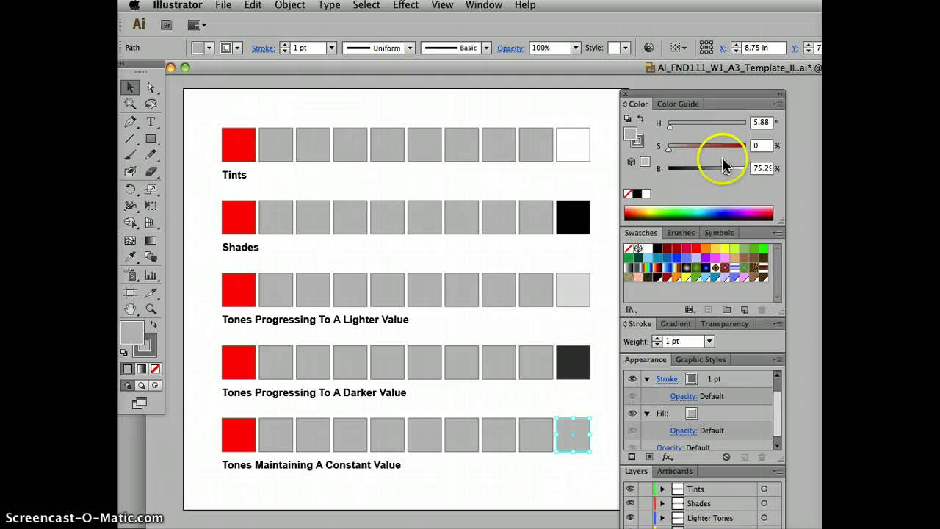
pyautogui.moveTo(724, 172); pyautogui.dragTo(710, 181)
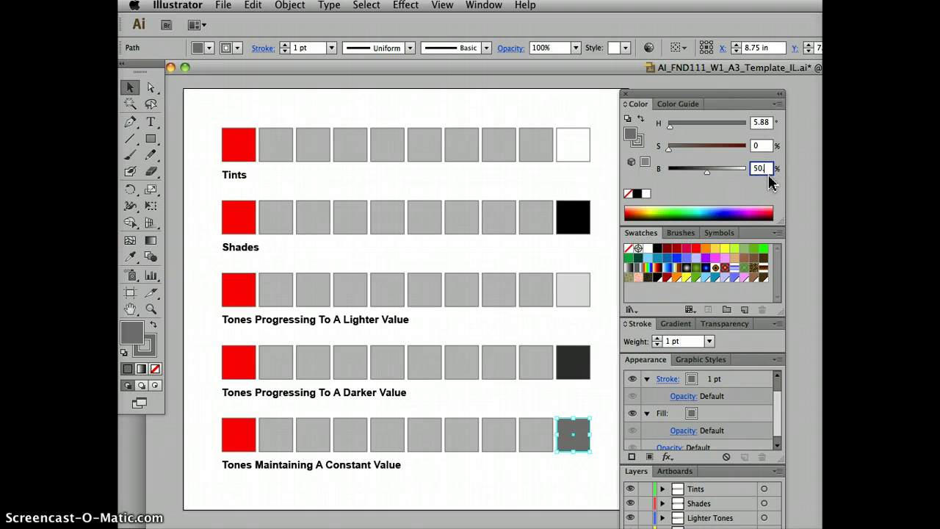
pyautogui.click(519, 486)
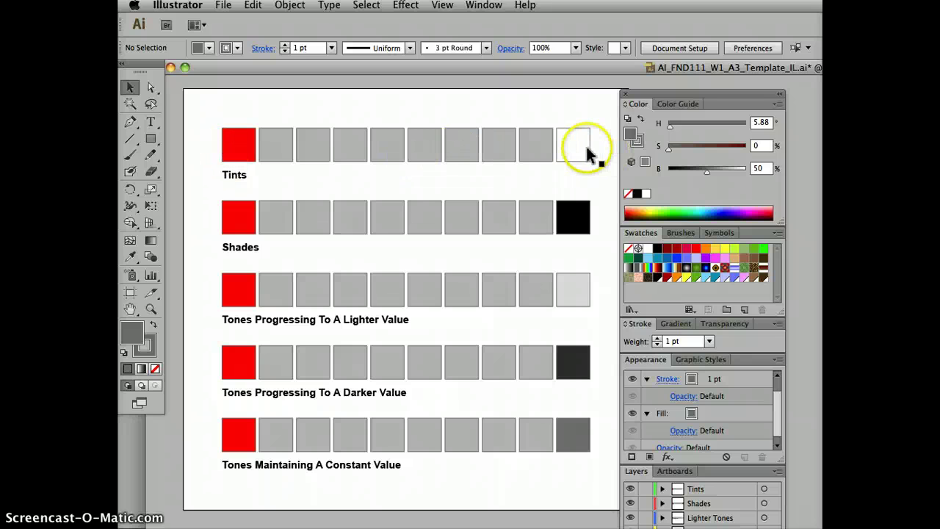
# Step: Delete the eight grey squares between the red and white Tints squares
pyautogui.click(259, 122)
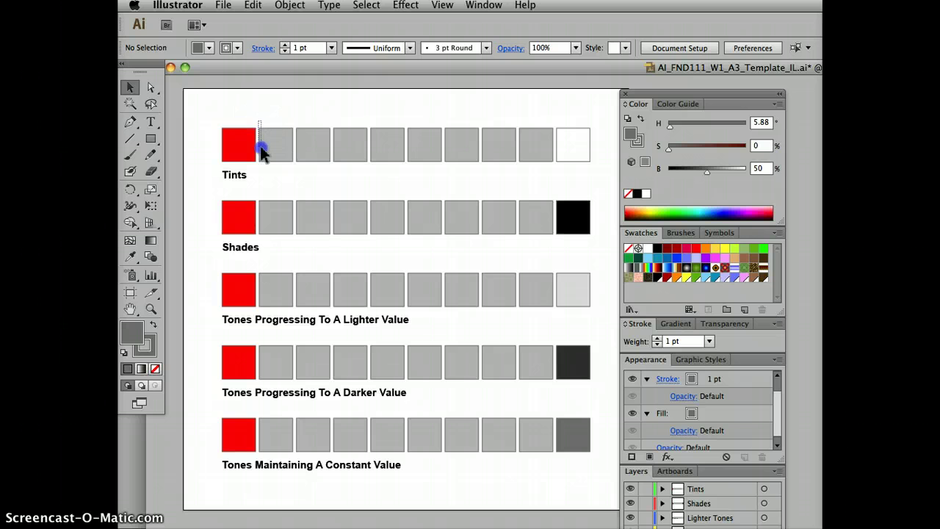
pyautogui.moveTo(321, 171); pyautogui.dragTo(554, 167)
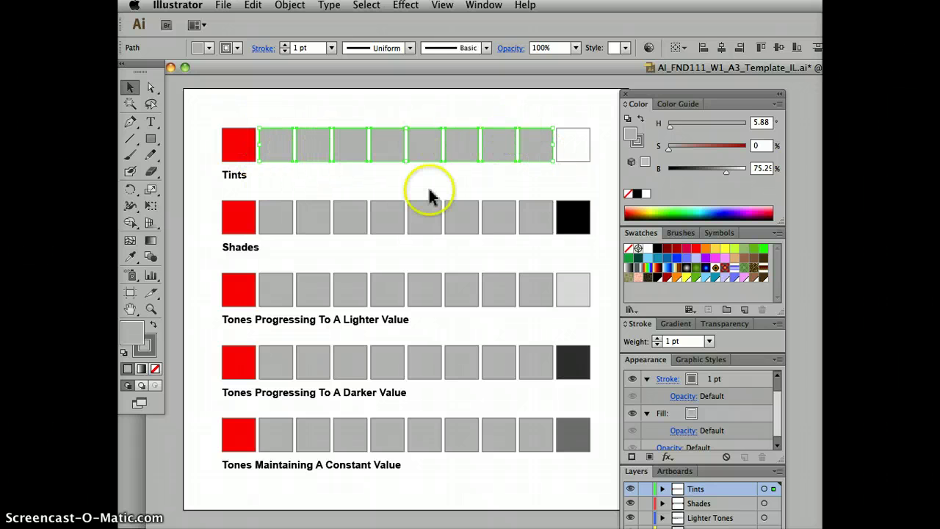
pyautogui.press('Delete')
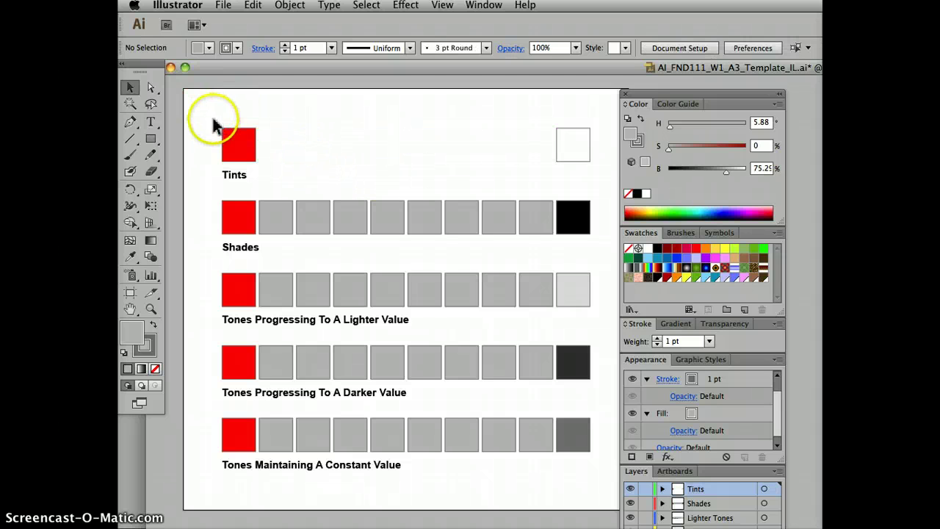
pyautogui.moveTo(213, 123); pyautogui.dragTo(528, 168)
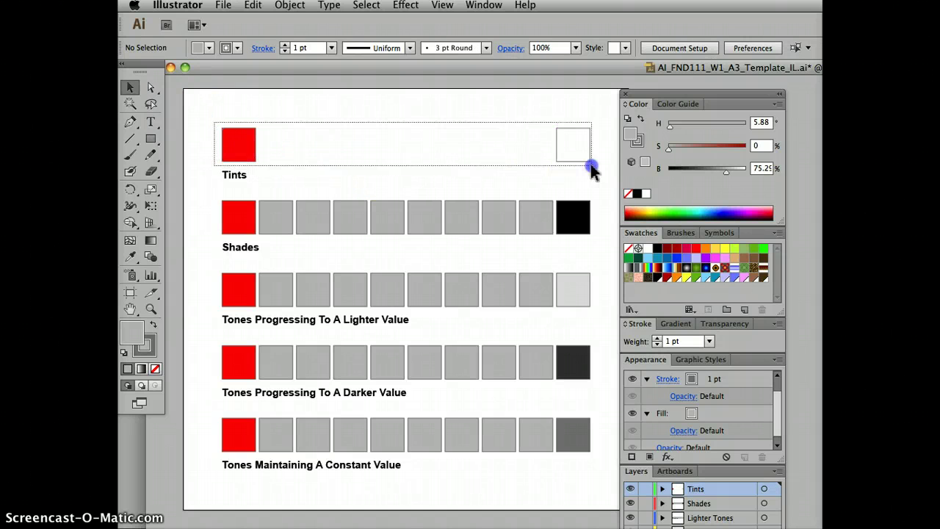
# Step: Select the red and white Tints squares and set Blend Options to Specified Steps, 8
pyautogui.moveTo(591, 164); pyautogui.dragTo(593, 166)
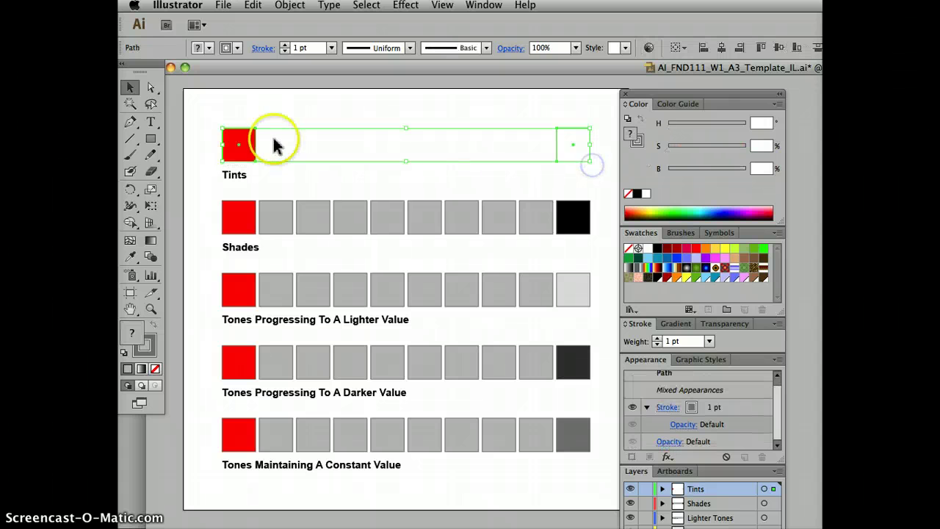
pyautogui.click(289, 6)
pyautogui.moveTo(292, 323)
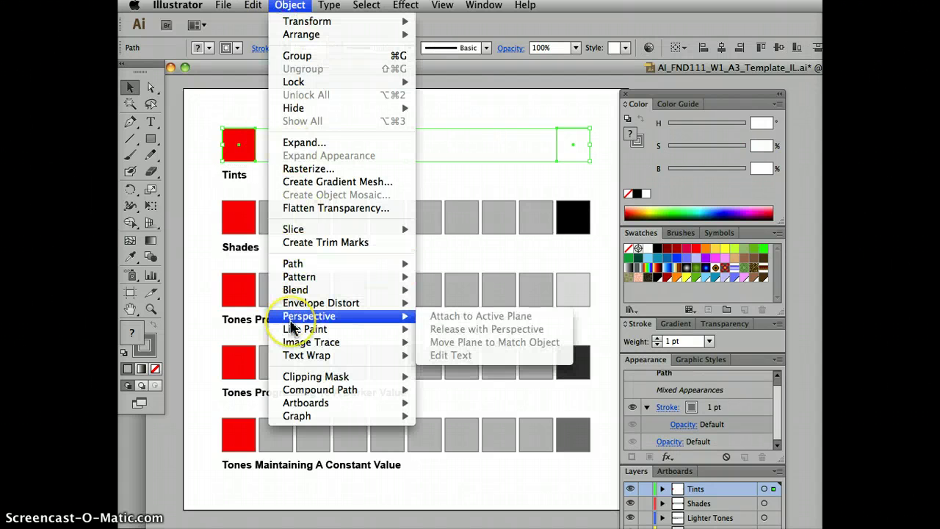
pyautogui.moveTo(312, 289)
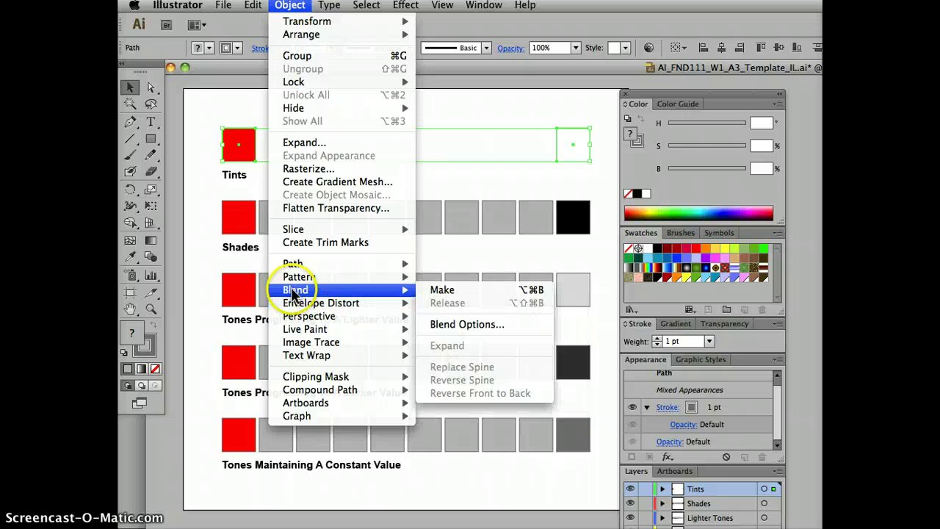
pyautogui.click(445, 325)
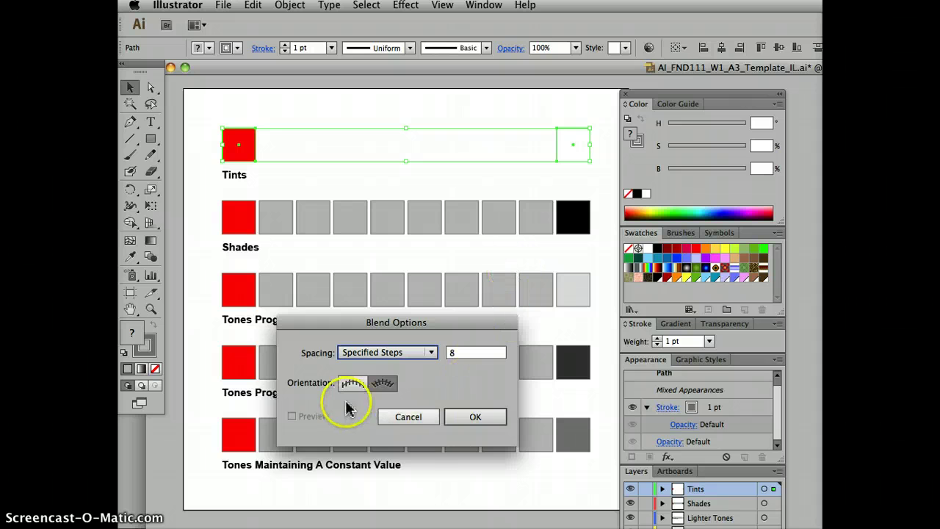
pyautogui.click(431, 353)
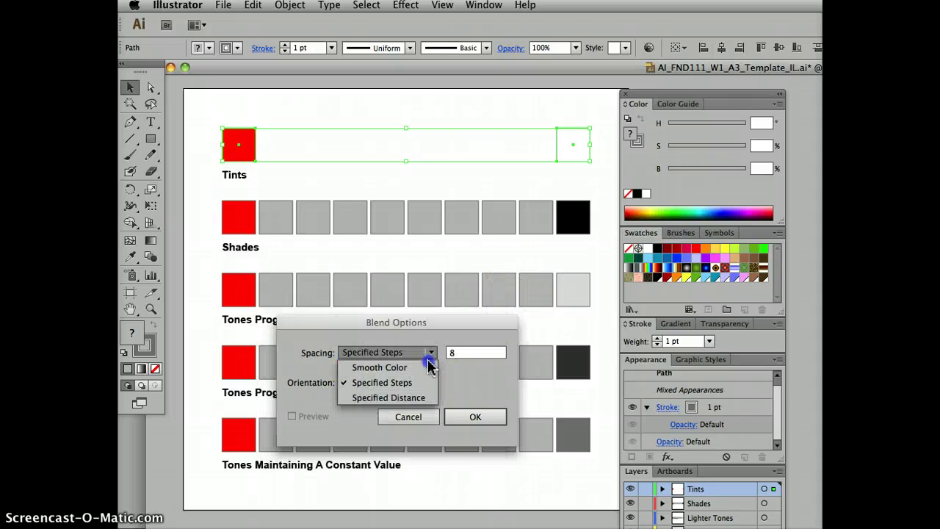
pyautogui.click(419, 383)
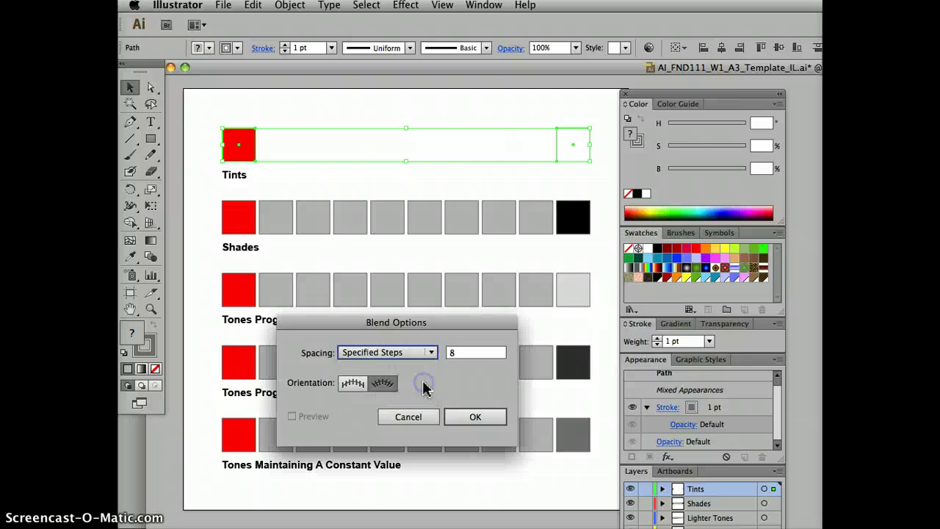
pyautogui.click(470, 417)
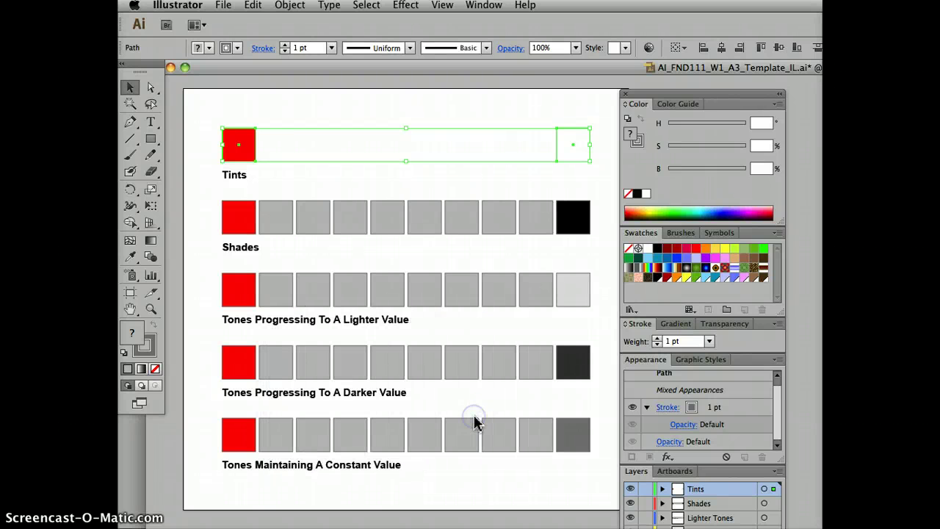
# Step: Make the blend between the red and white Tints squares
pyautogui.click(279, 9)
pyautogui.moveTo(350, 292)
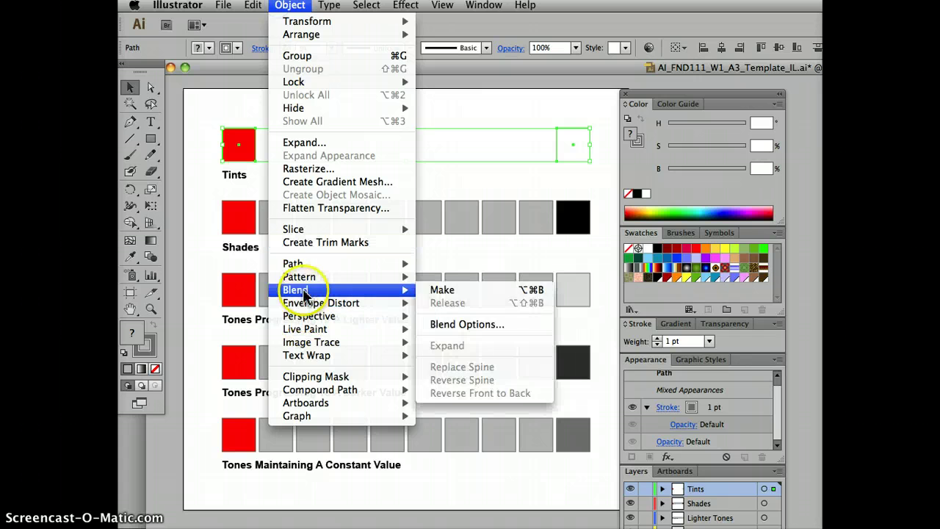
pyautogui.click(435, 290)
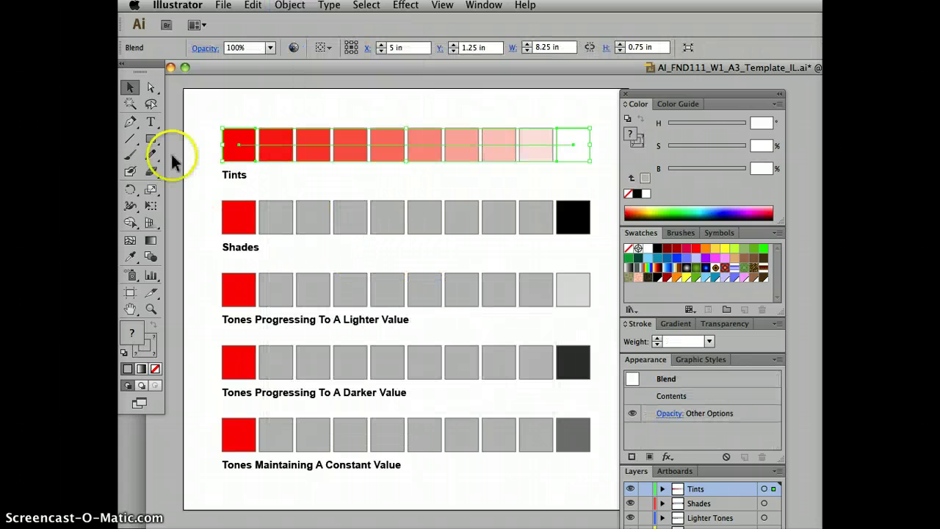
pyautogui.click(206, 189)
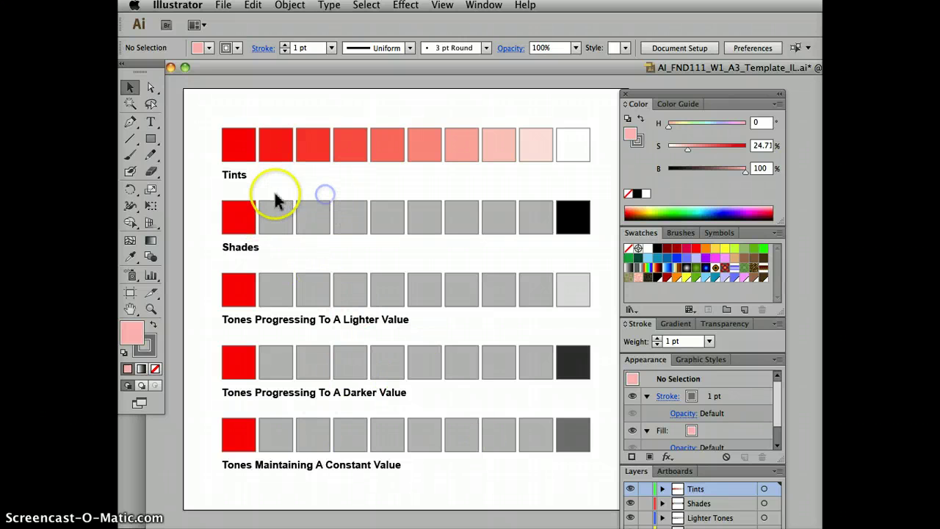
# Step: Delete the eight grey middle squares from the Shades and Lighter Value rows
pyautogui.moveTo(261, 200); pyautogui.dragTo(553, 235)
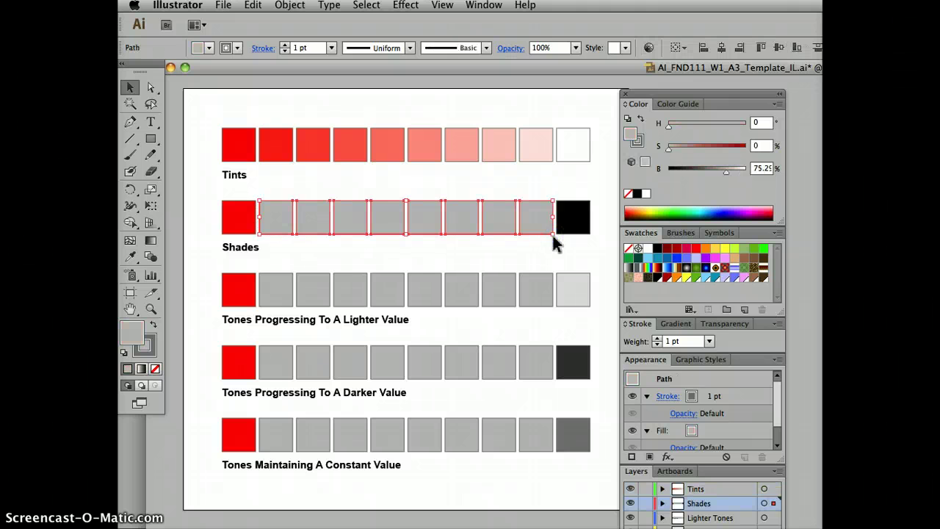
pyautogui.press('Delete')
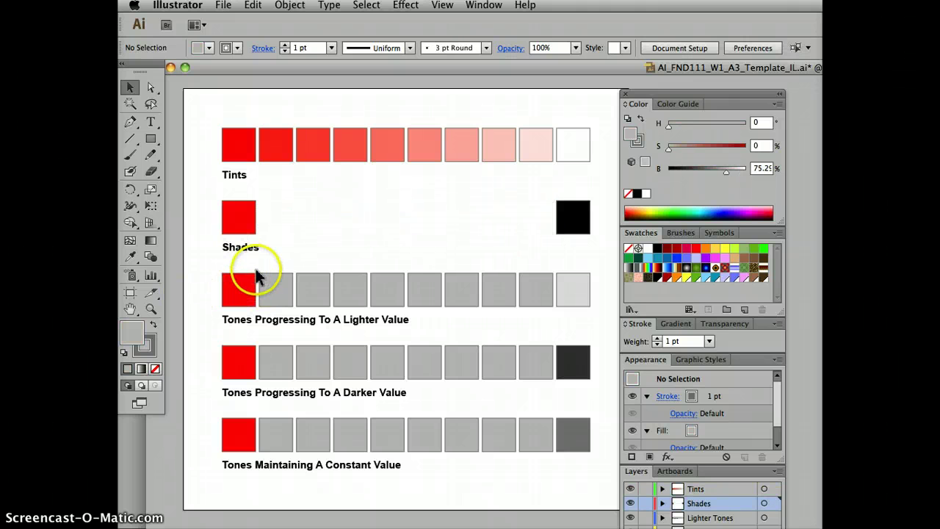
pyautogui.moveTo(375, 301); pyautogui.dragTo(556, 315)
pyautogui.press('Delete')
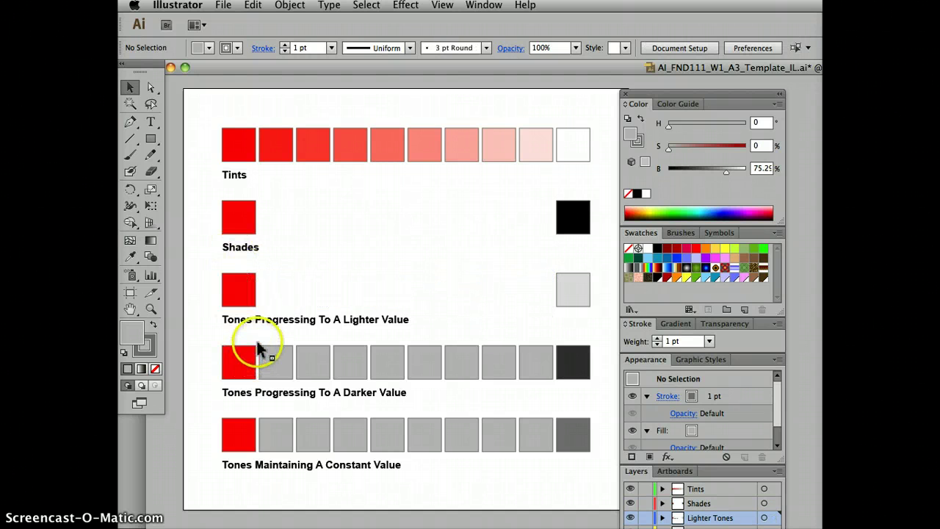
# Step: Delete the grey middle squares from the Darker Value and Constant Value rows
pyautogui.moveTo(258, 344); pyautogui.dragTo(261, 370)
pyautogui.moveTo(368, 384); pyautogui.dragTo(552, 390)
pyautogui.press('Delete')
pyautogui.scroll(5, 451, 384)
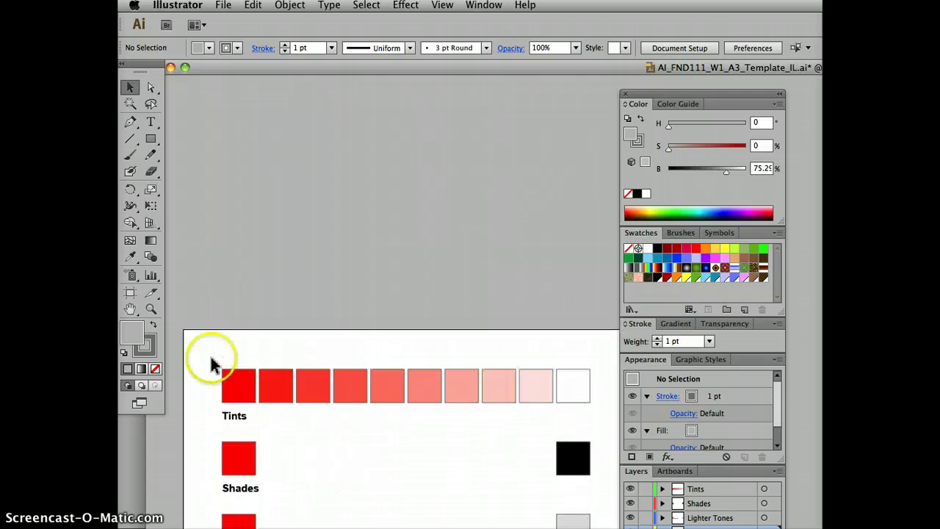
pyautogui.scroll(-4, 216, 361)
pyautogui.scroll(-3, 216, 363)
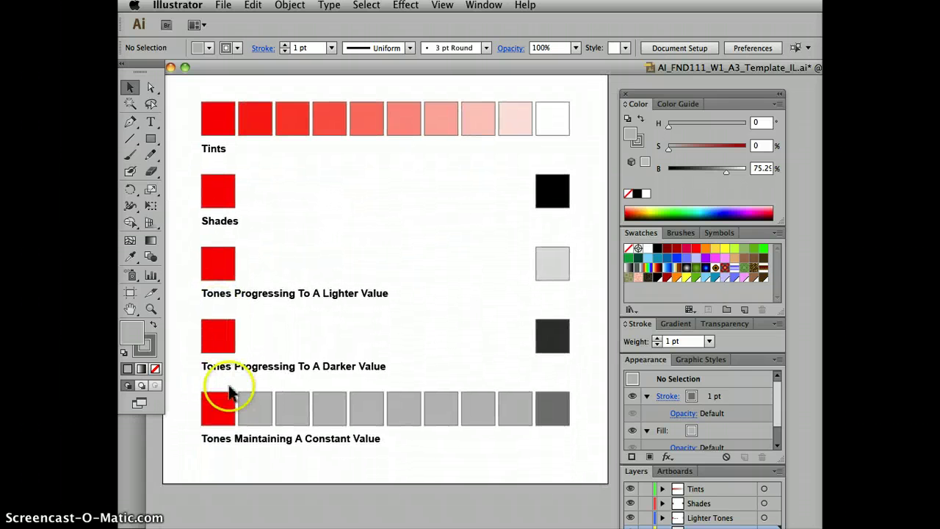
pyautogui.moveTo(242, 409); pyautogui.dragTo(534, 432)
pyautogui.press('Delete')
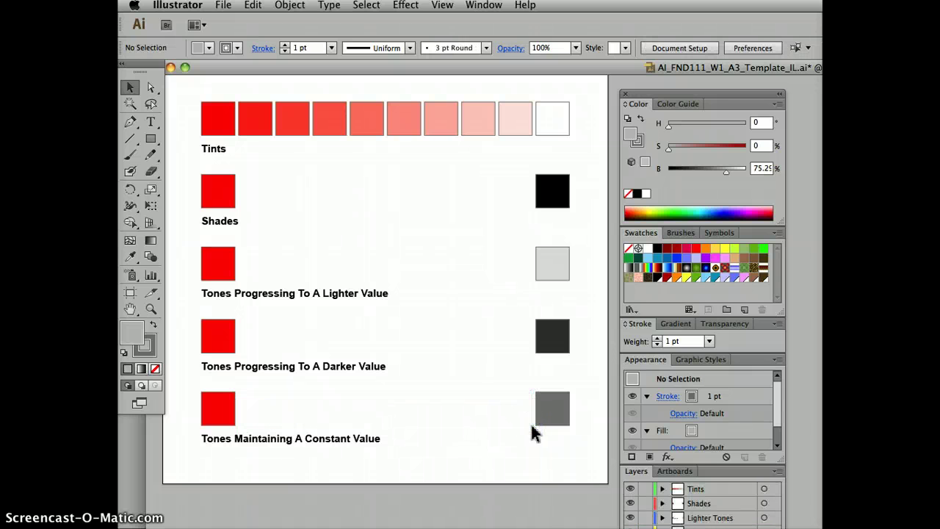
pyautogui.click(509, 417)
pyautogui.click(292, 388)
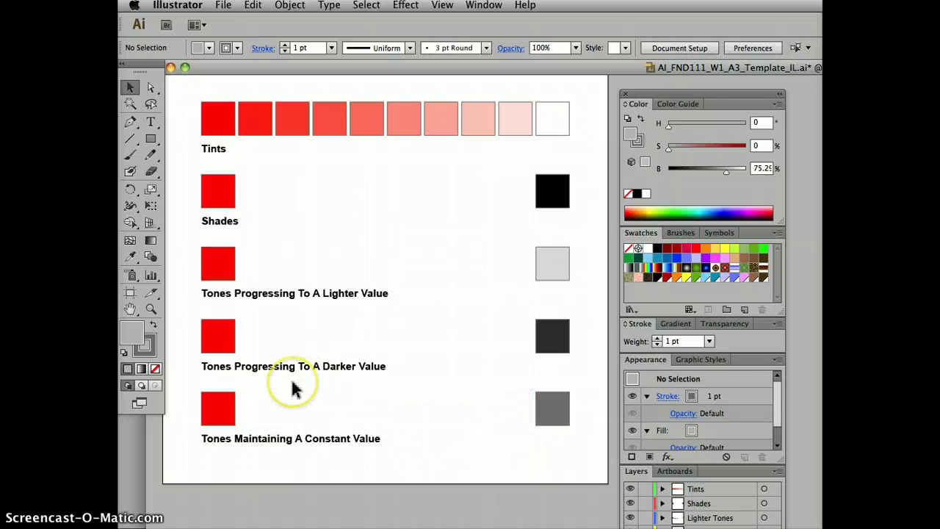
pyautogui.click(411, 491)
pyautogui.click(275, 193)
pyautogui.click(300, 177)
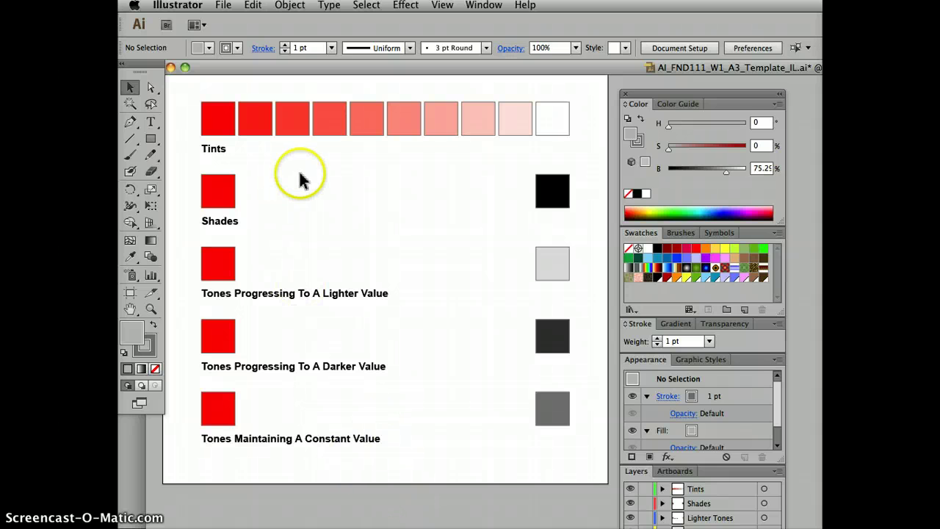
# Step: Blend the Shades row from its red square to its black square
pyautogui.click(218, 184)
pyautogui.click(198, 170)
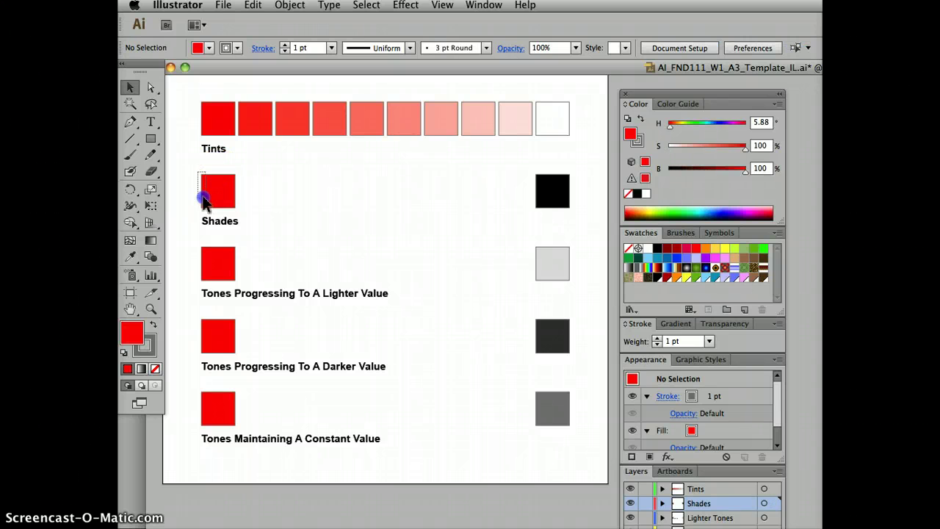
pyautogui.moveTo(328, 212); pyautogui.dragTo(573, 214)
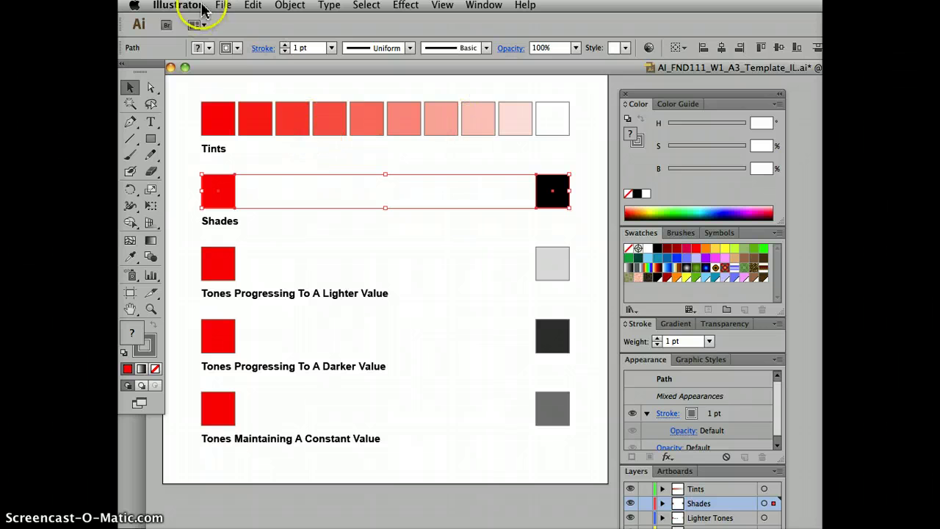
pyautogui.click(290, 6)
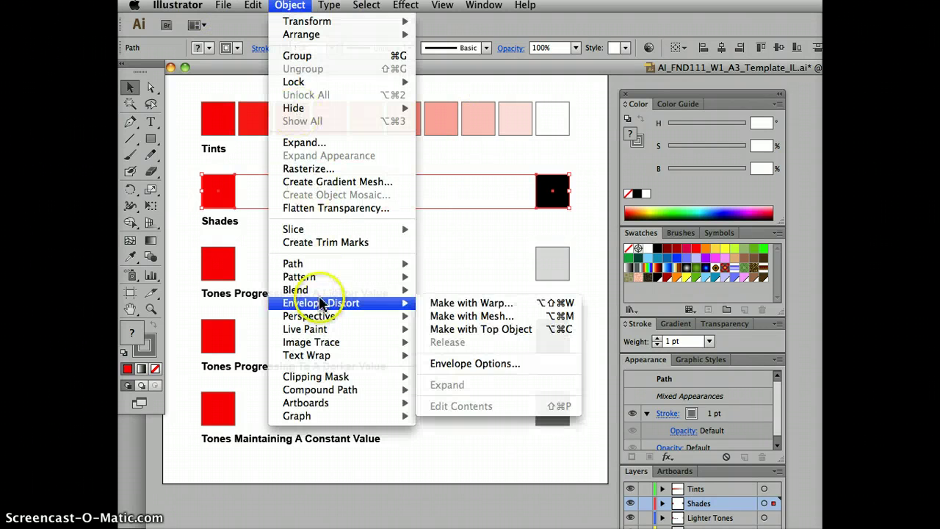
pyautogui.moveTo(318, 294)
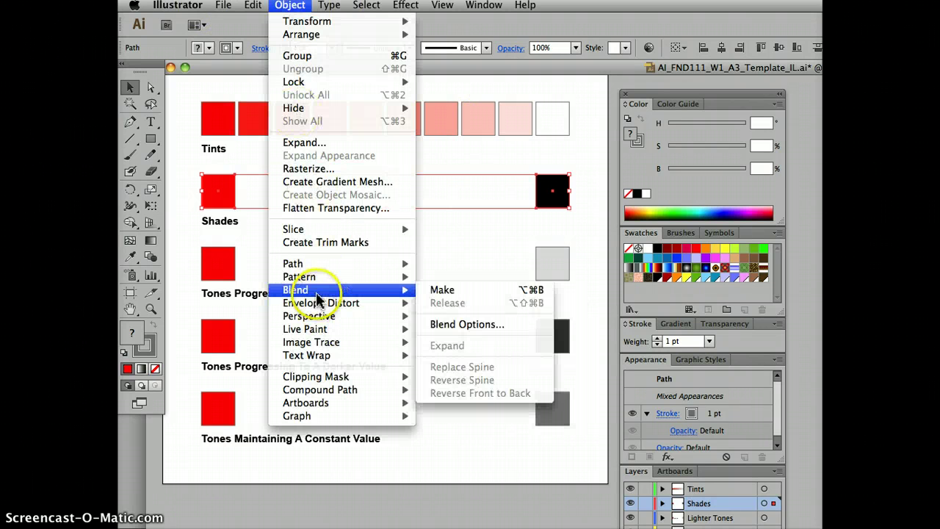
pyautogui.click(441, 293)
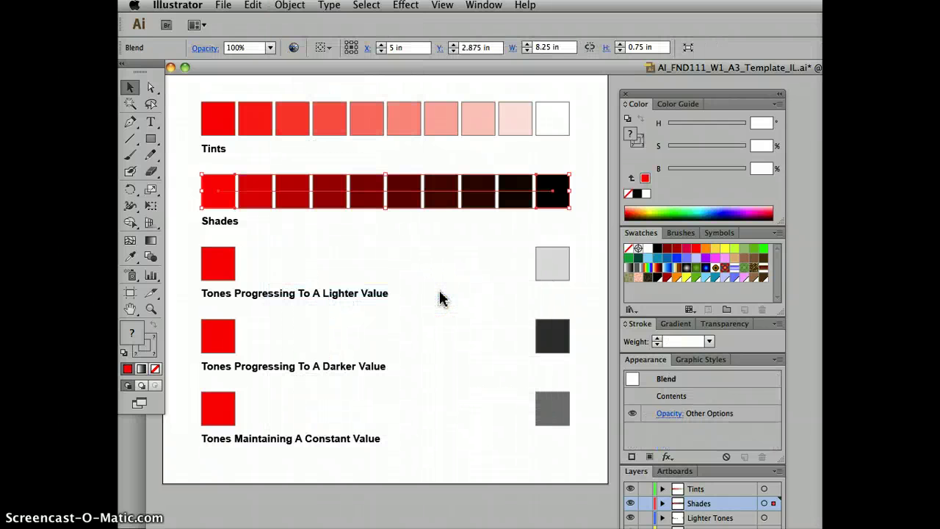
pyautogui.click(217, 236)
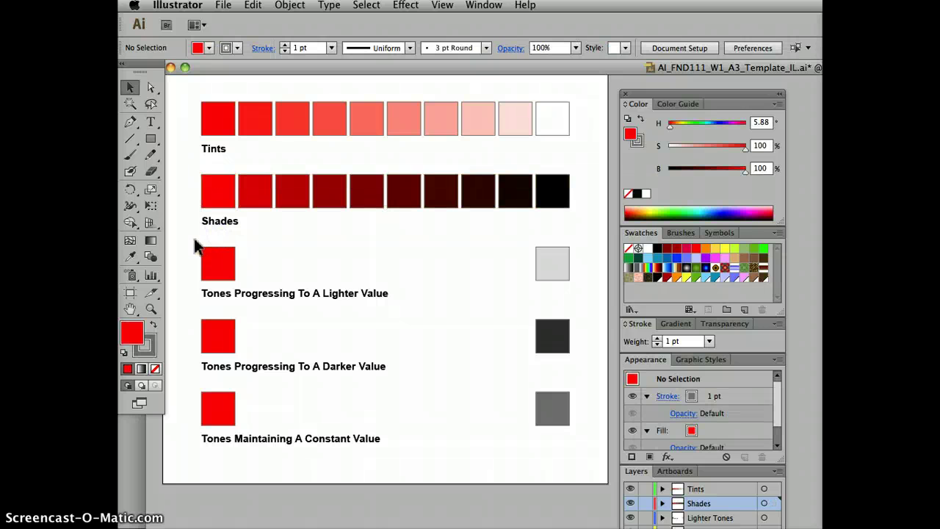
# Step: Blend the Lighter Value row from red to light grey
pyautogui.moveTo(196, 253); pyautogui.dragTo(569, 280)
pyautogui.click(298, 9)
pyautogui.moveTo(345, 291)
pyautogui.click(442, 289)
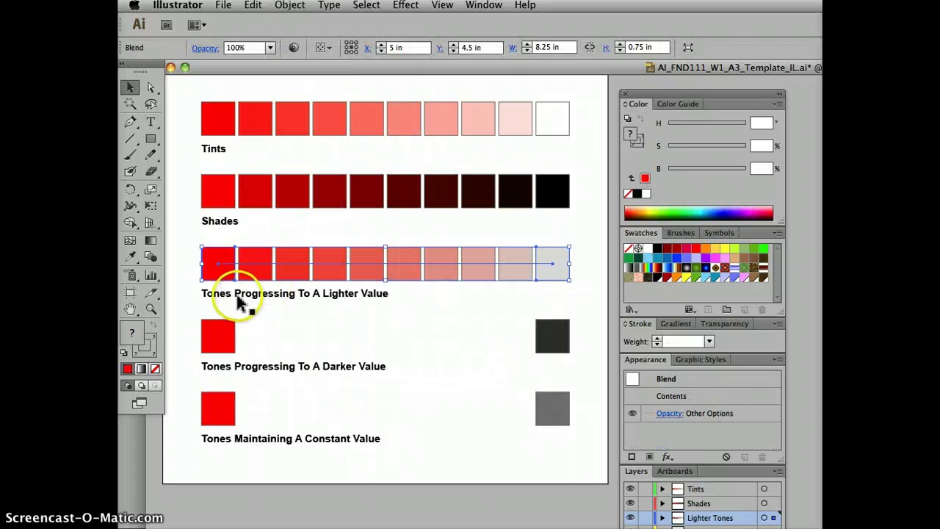
pyautogui.click(201, 312)
# Step: Blend the Darker Value row from red to dark grey
pyautogui.moveTo(201, 312); pyautogui.dragTo(578, 359)
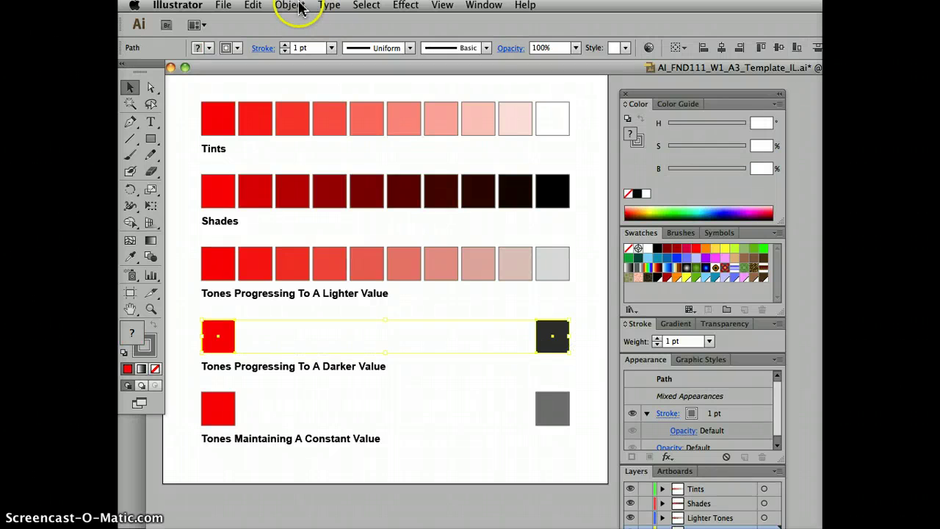
pyautogui.click(291, 6)
pyautogui.moveTo(381, 293)
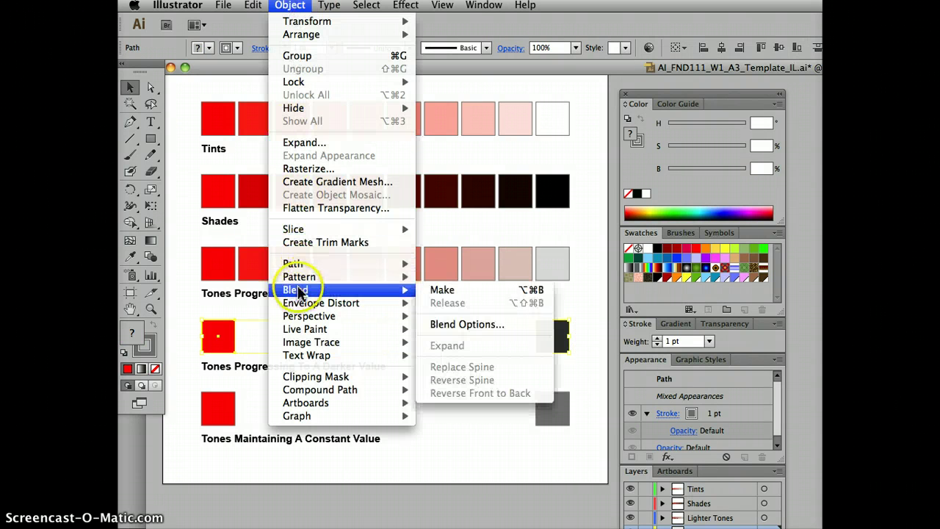
pyautogui.click(444, 290)
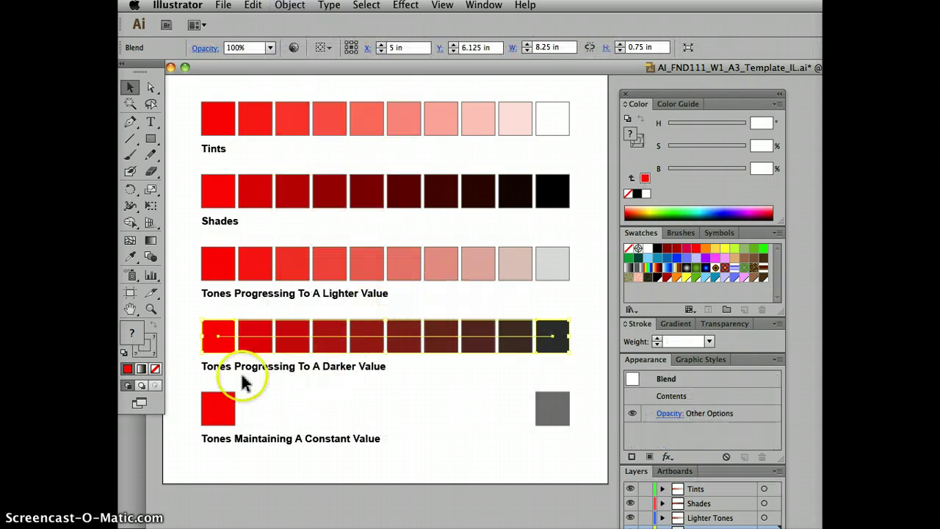
pyautogui.click(209, 384)
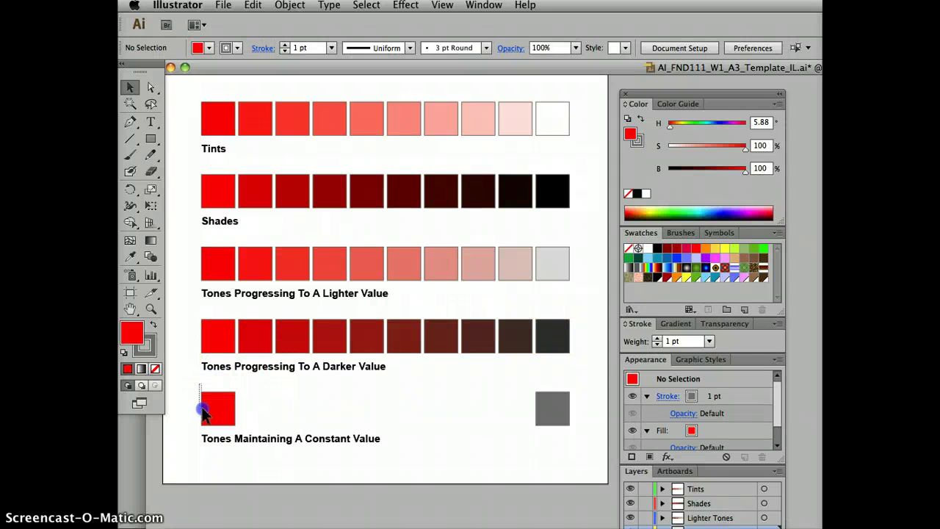
# Step: Blend the Constant Value row from red to mid grey and reselect that bottom blend
pyautogui.moveTo(203, 411); pyautogui.dragTo(571, 432)
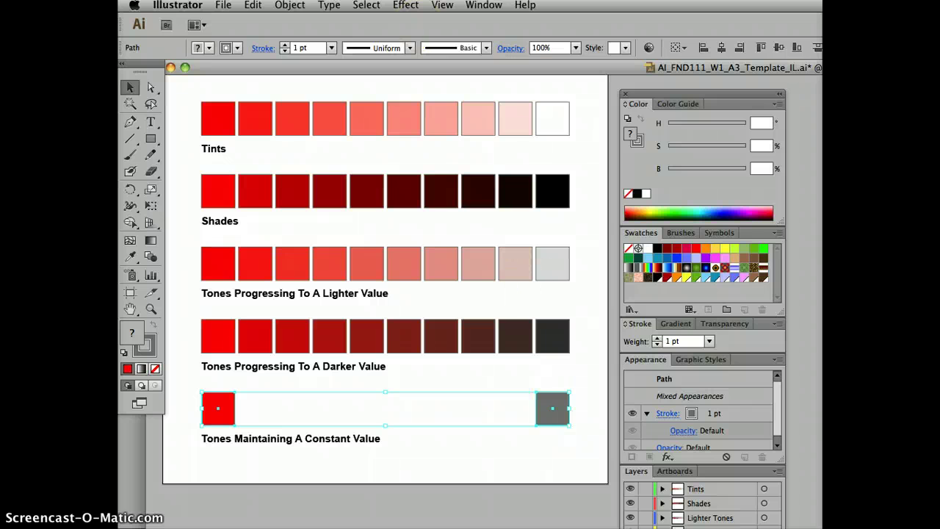
pyautogui.click(290, 6)
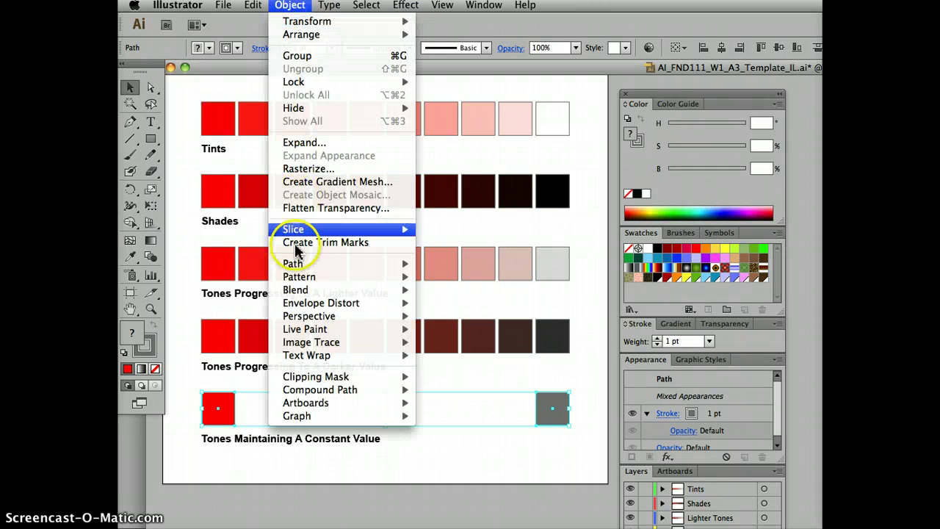
pyautogui.moveTo(368, 290)
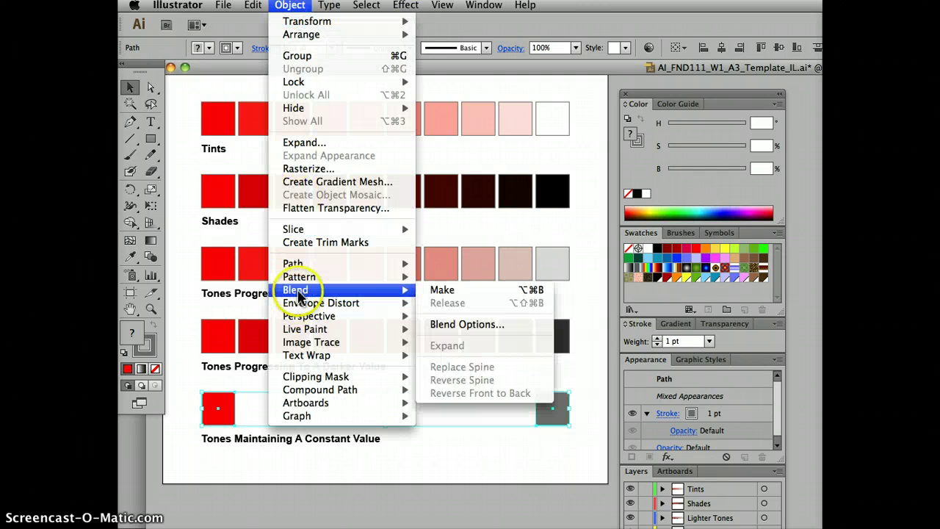
pyautogui.click(464, 293)
pyautogui.click(487, 470)
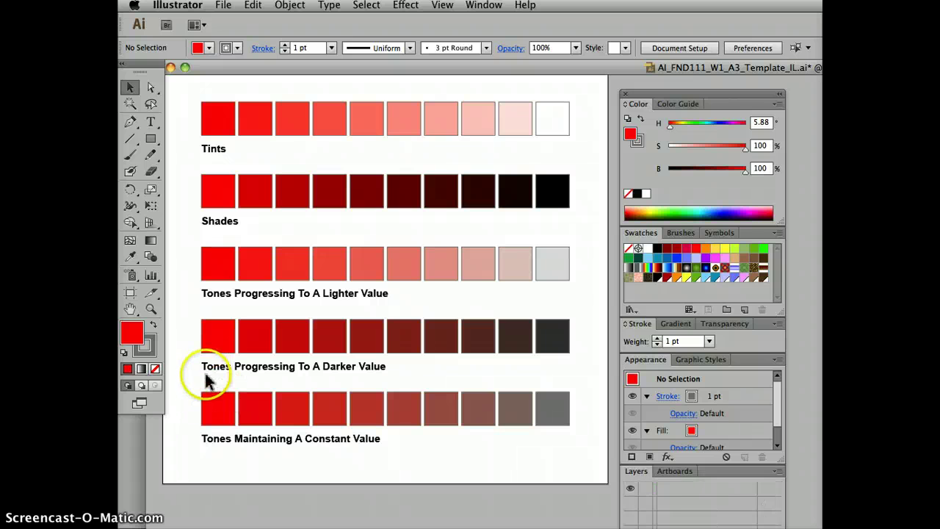
pyautogui.moveTo(199, 391); pyautogui.dragTo(578, 432)
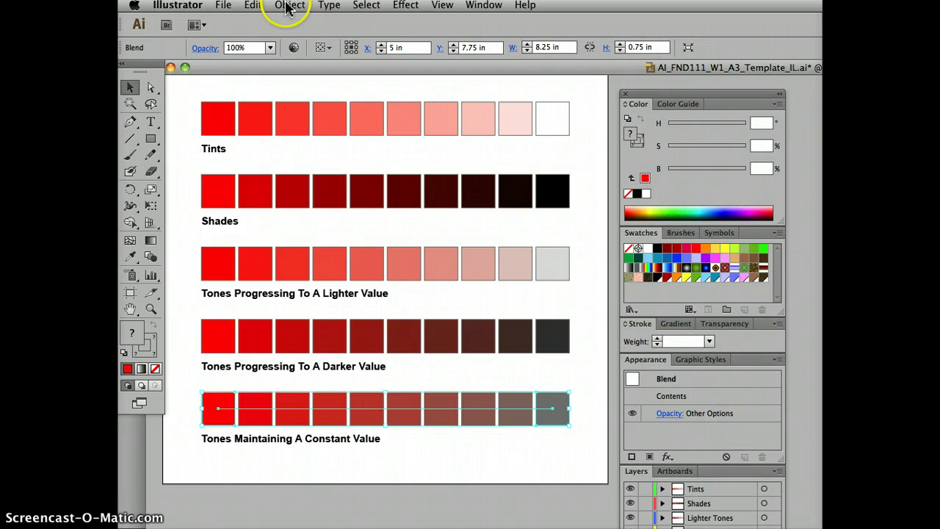
# Step: Apply Edit Colors > Convert to Grayscale to the bottom blend, then return to the Selection tool
pyautogui.click(253, 6)
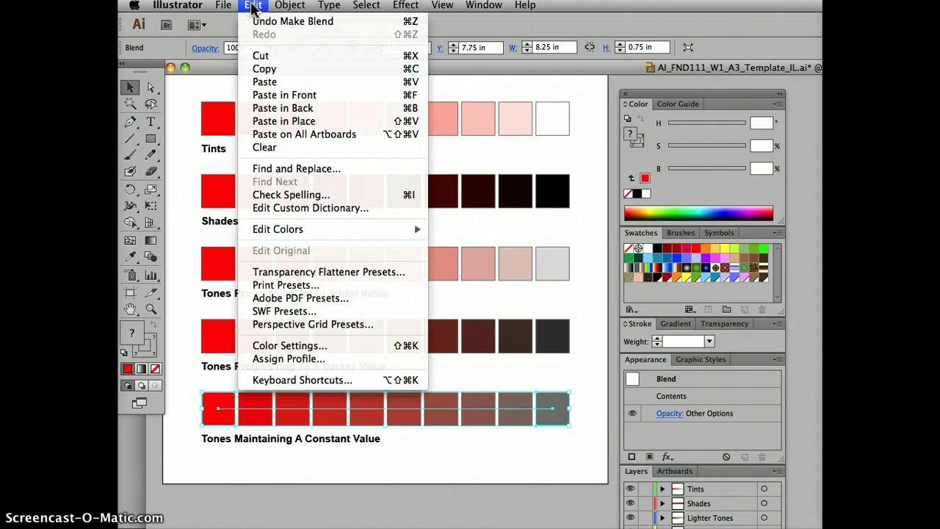
pyautogui.moveTo(399, 228)
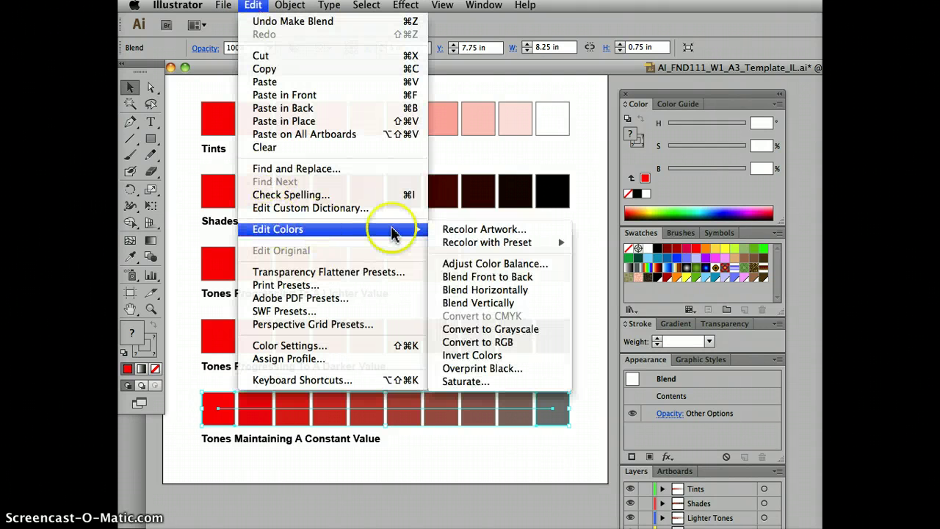
pyautogui.click(494, 332)
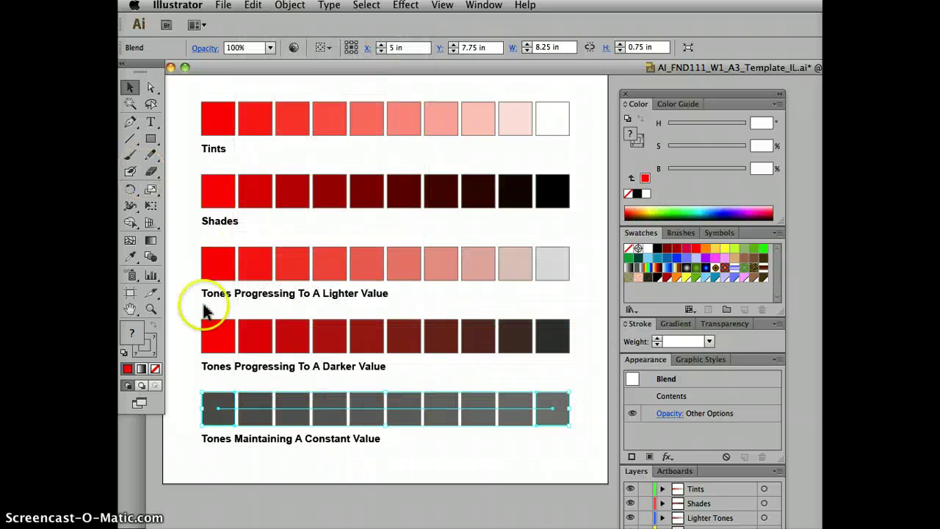
pyautogui.click(130, 258)
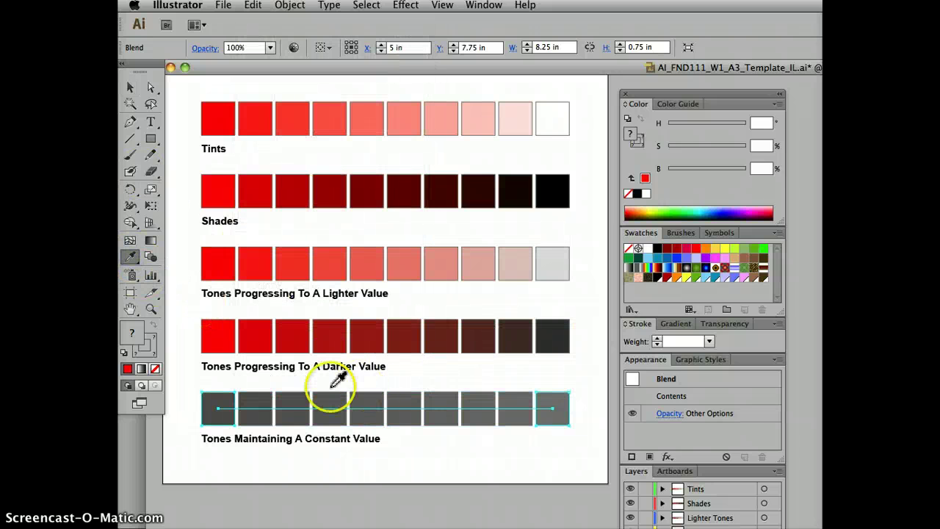
pyautogui.click(130, 87)
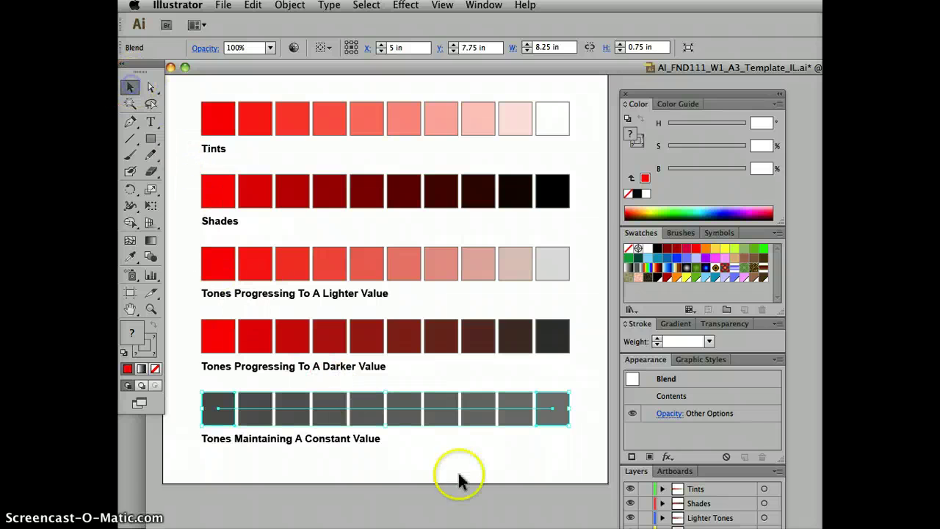
pyautogui.click(497, 466)
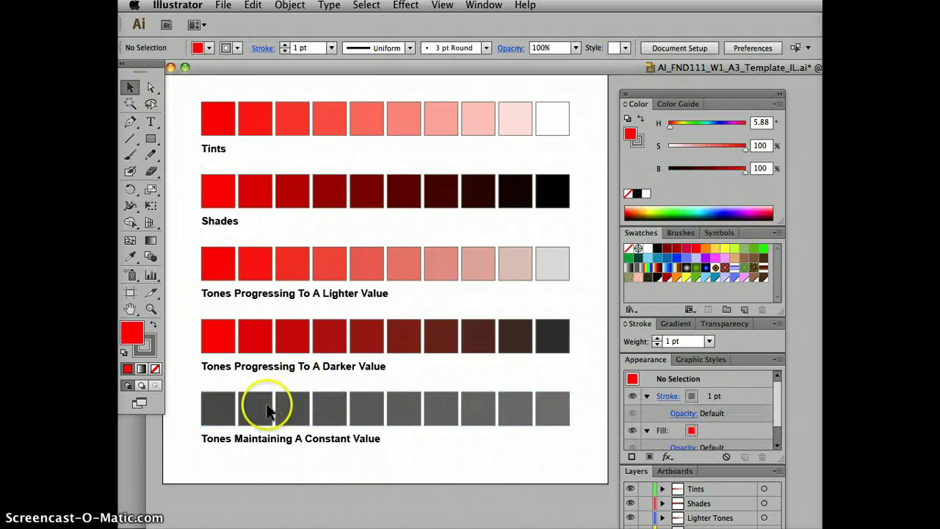
pyautogui.click(130, 257)
pyautogui.click(226, 400)
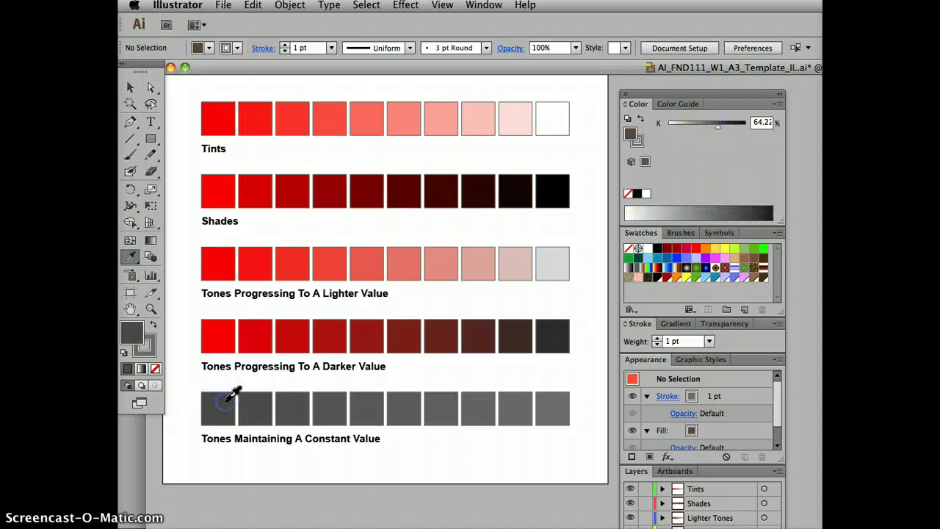
pyautogui.moveTo(273, 401); pyautogui.dragTo(551, 404)
pyautogui.click(517, 404)
pyautogui.click(446, 406)
pyautogui.click(406, 405)
pyautogui.click(369, 407)
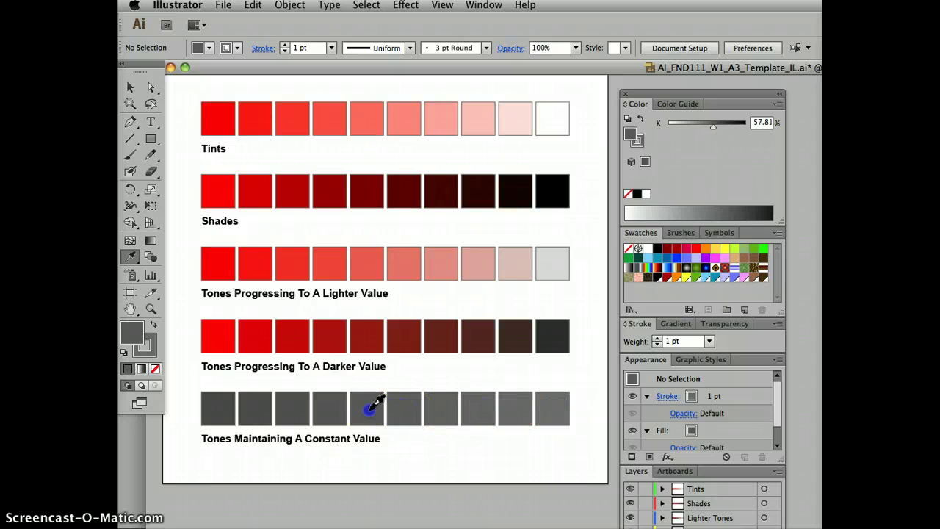
pyautogui.moveTo(351, 405); pyautogui.dragTo(329, 408)
pyautogui.click(291, 407)
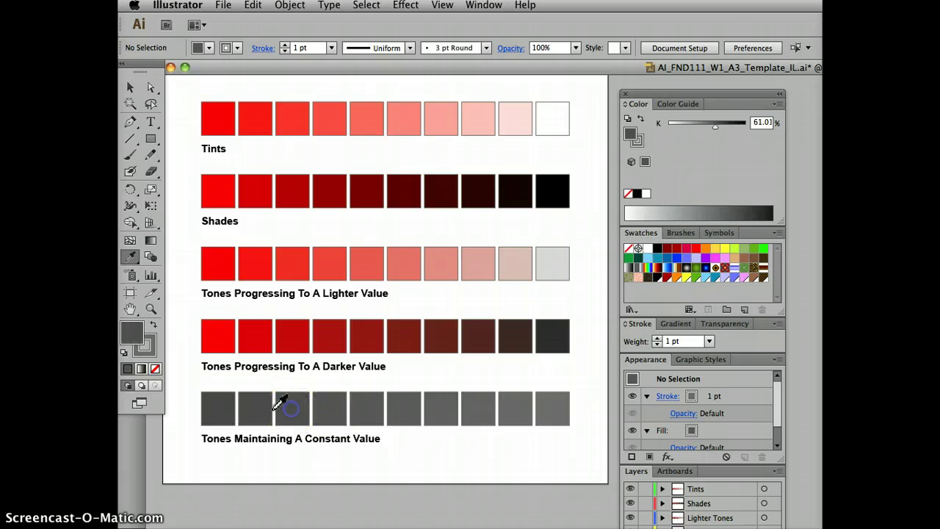
pyautogui.click(457, 441)
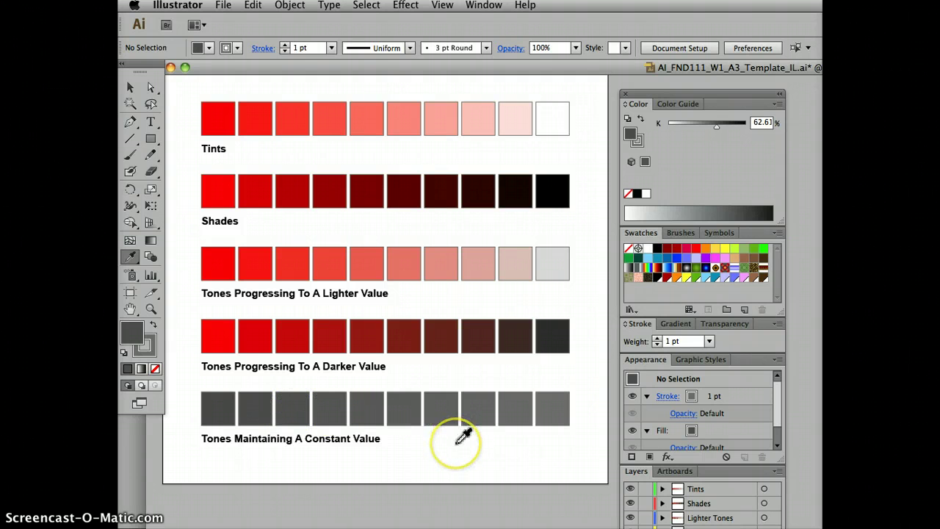
pyautogui.moveTo(545, 385); pyautogui.dragTo(555, 406)
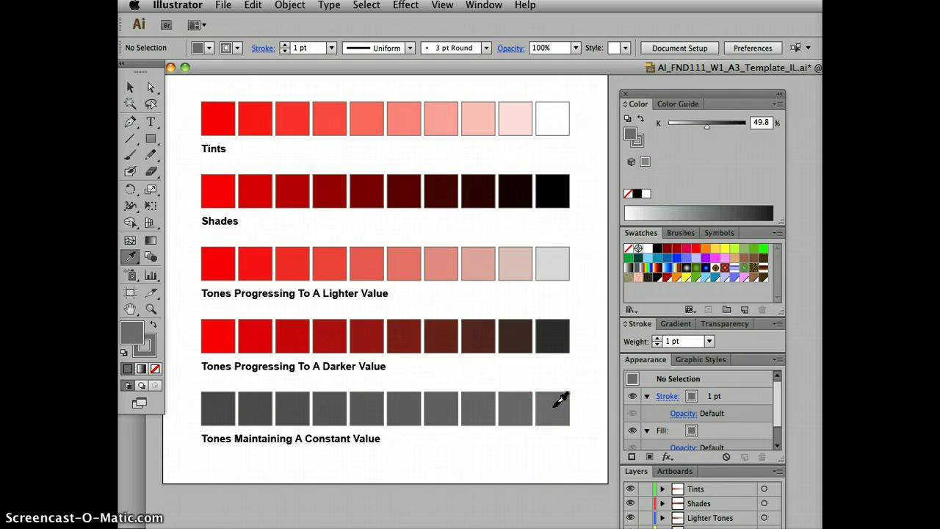
pyautogui.moveTo(184, 402); pyautogui.dragTo(563, 405)
pyautogui.click(288, 409)
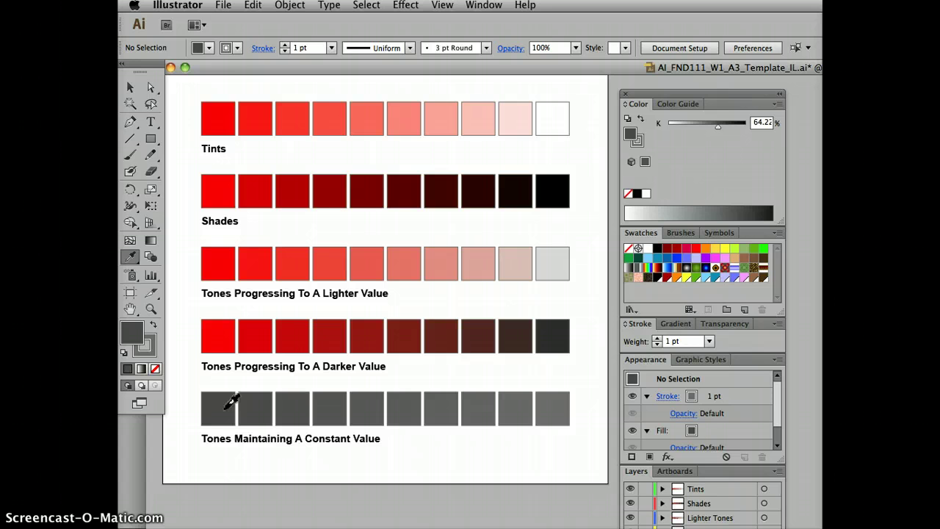
pyautogui.click(408, 455)
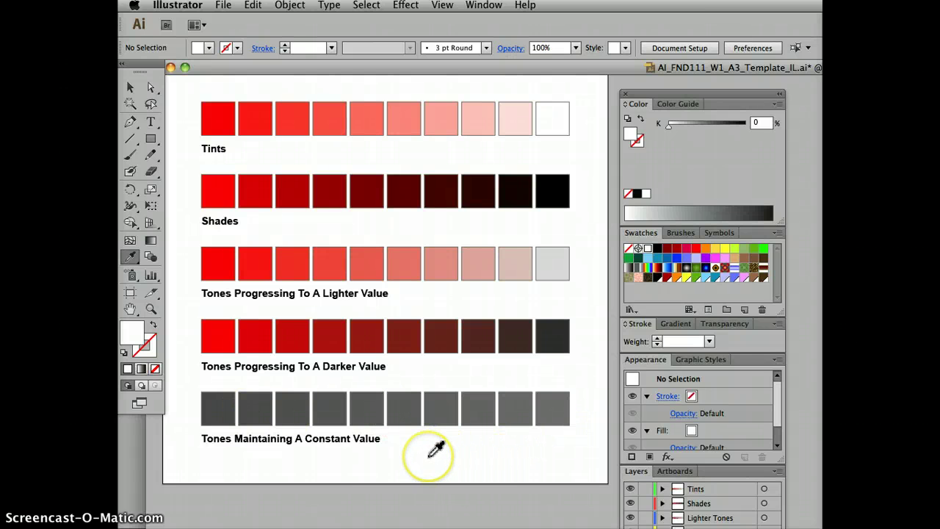
pyautogui.click(429, 456)
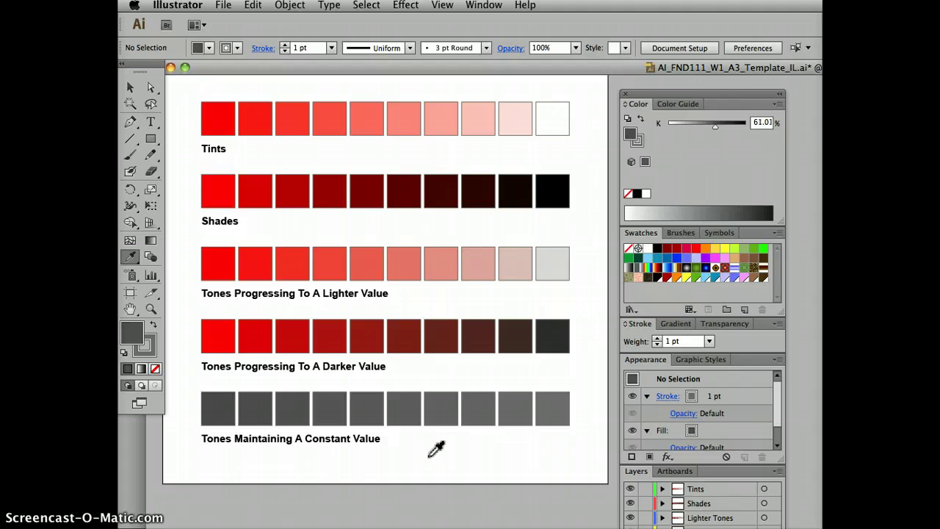
pyautogui.click(404, 451)
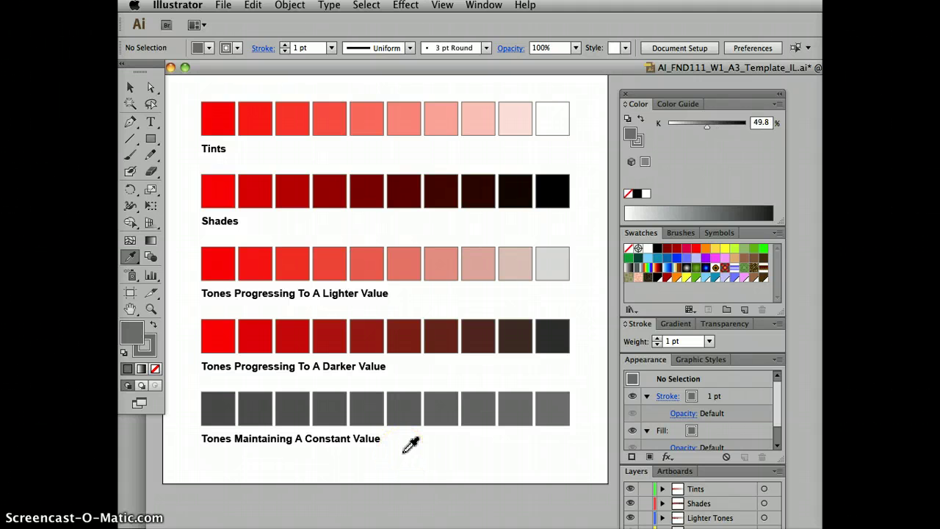
pyautogui.click(404, 451)
# Step: Undo Convert to Grayscale to restore the Constant Value row's red-to-grey blend, then deselect it
pyautogui.hotkey('ctrl', 'z')
pyautogui.click(342, 466)
pyautogui.click(457, 442)
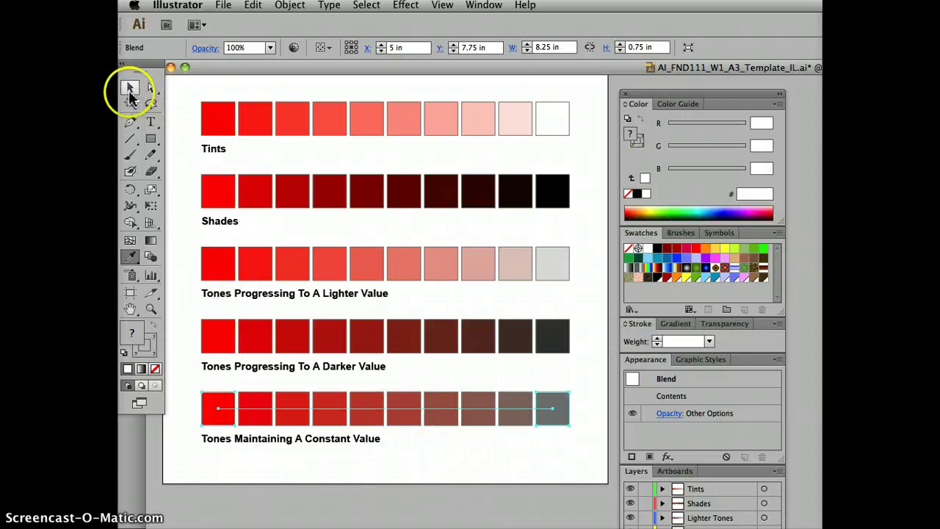
pyautogui.click(130, 88)
pyautogui.click(181, 141)
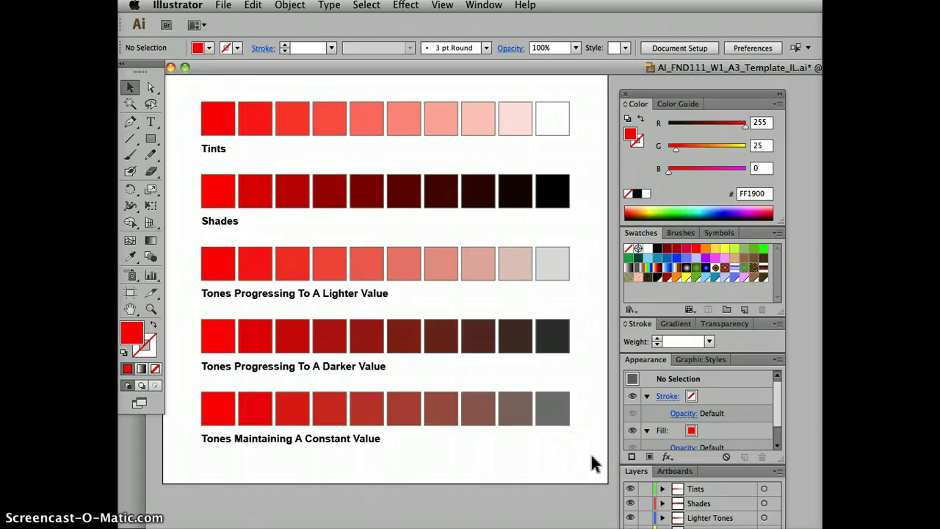
pyautogui.click(458, 466)
pyautogui.click(470, 468)
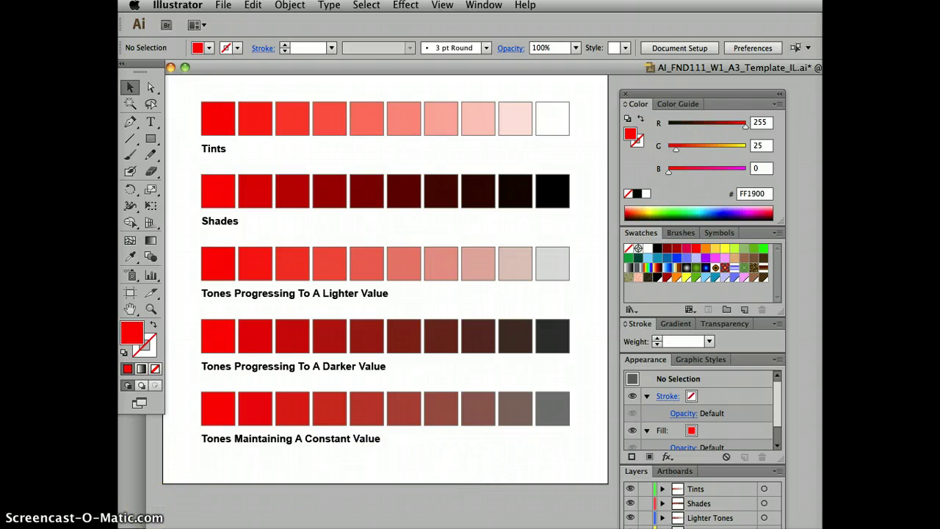